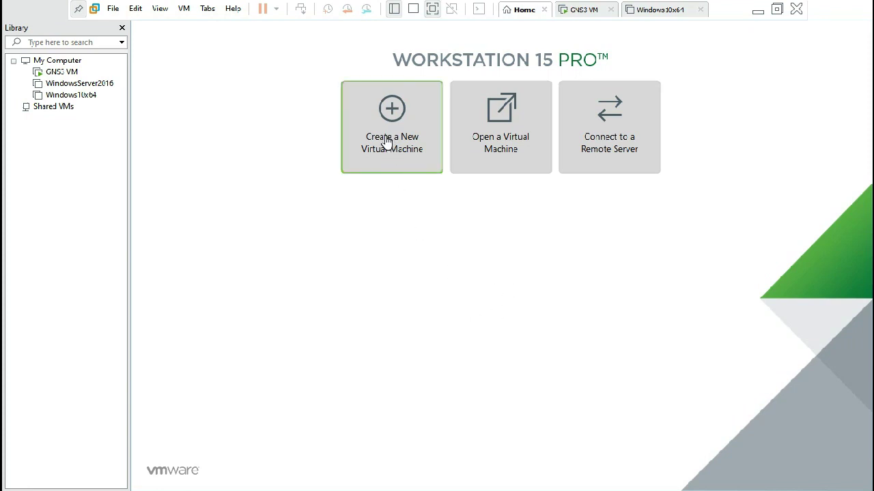
# Start a new virtual machine with the typical configuration, using en_windows_10_pro_10240_x64_dvd.iso from the Win 10 pro folder as the installer image
pyautogui.click(386, 141)
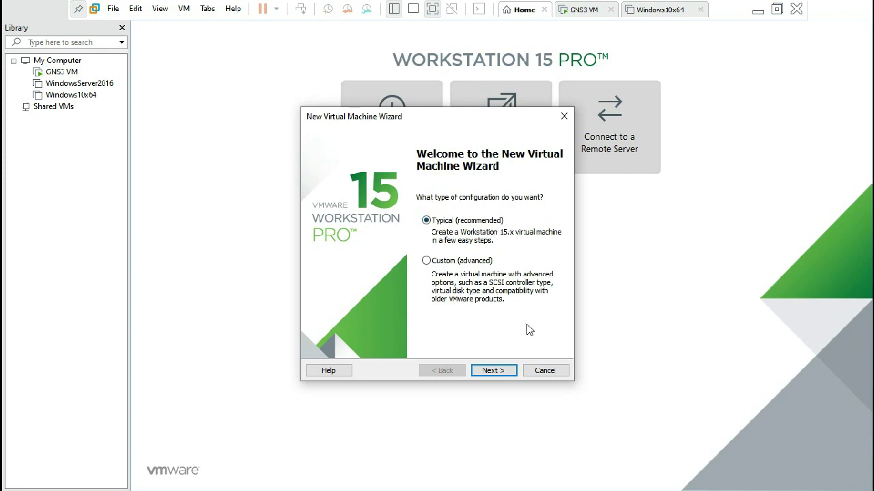
pyautogui.click(489, 371)
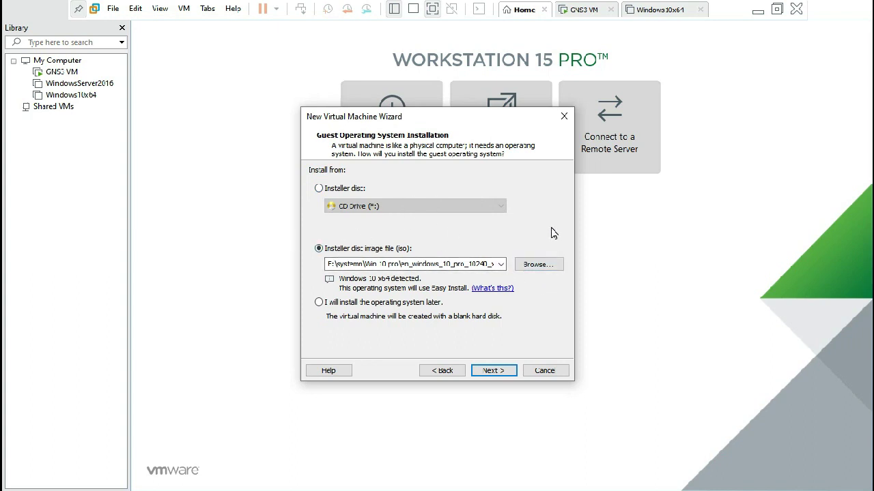
pyautogui.click(527, 267)
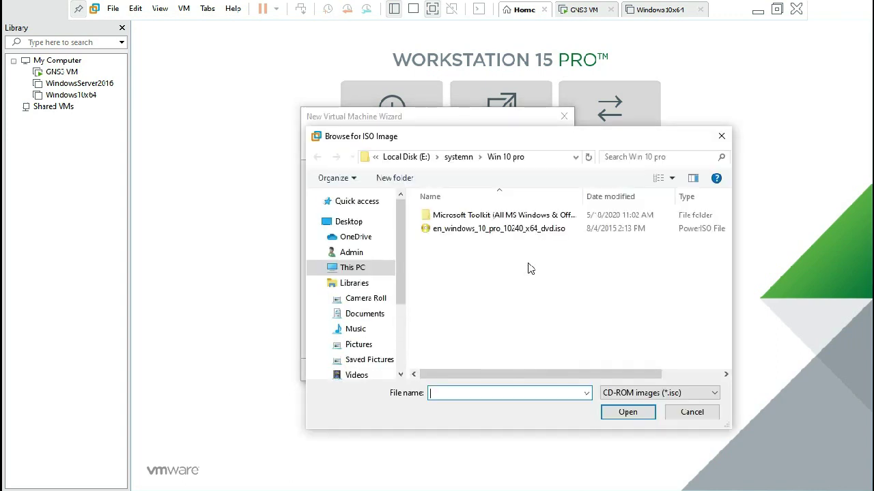
pyautogui.click(318, 329)
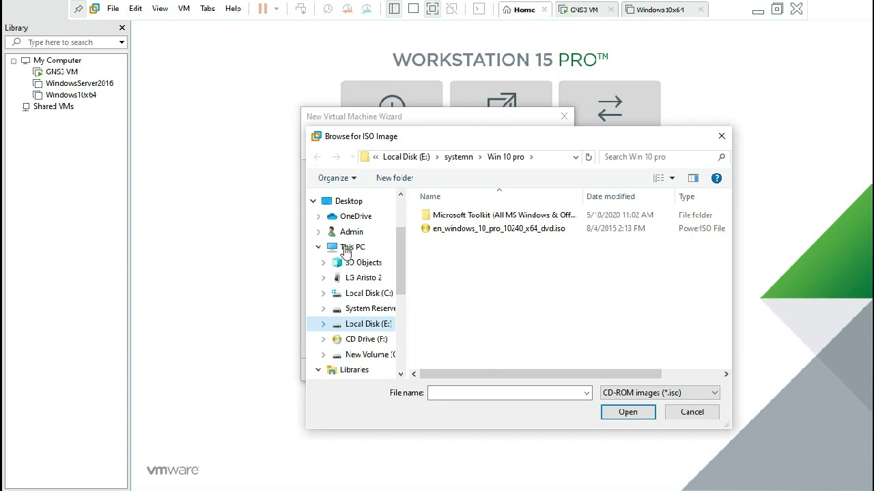
pyautogui.click(438, 231)
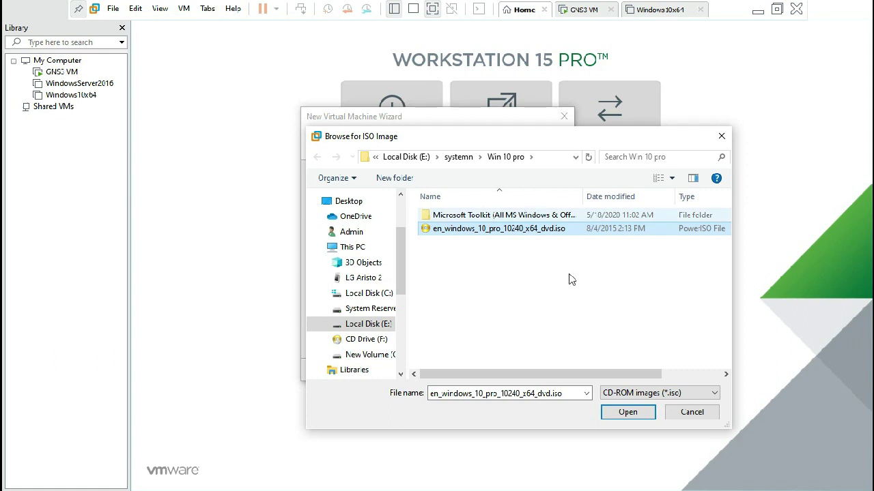
pyautogui.doubleClick(488, 231)
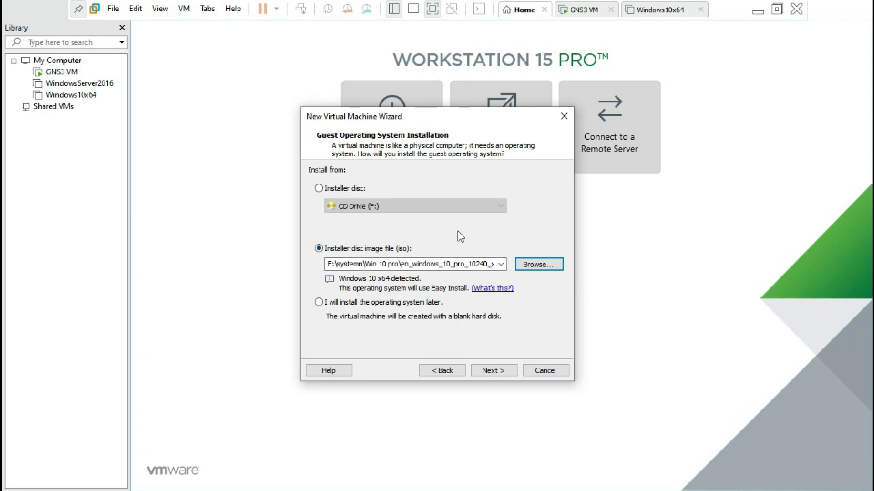
pyautogui.click(499, 370)
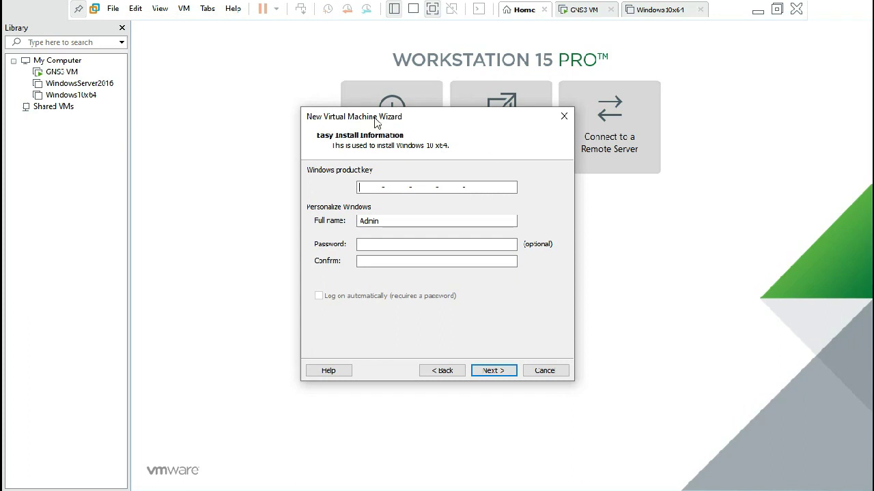
# Continue without a Windows product key and name the virtual machine MagicTouch
pyautogui.click(492, 370)
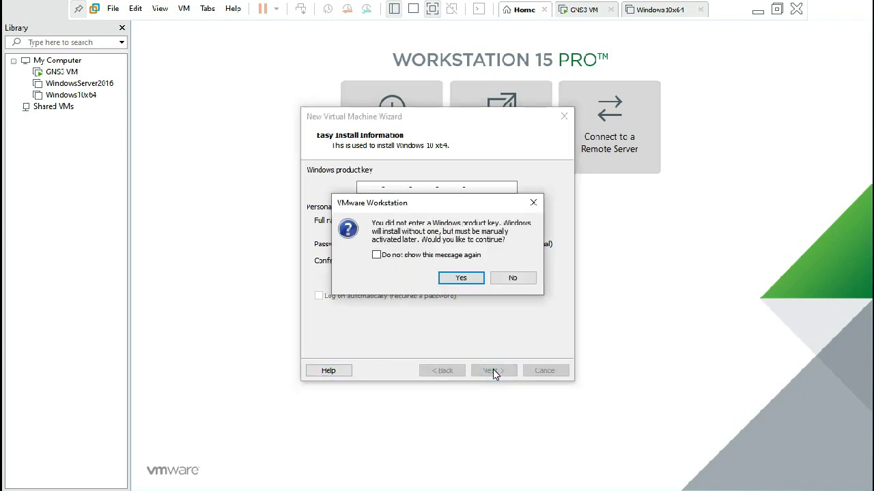
pyautogui.click(473, 278)
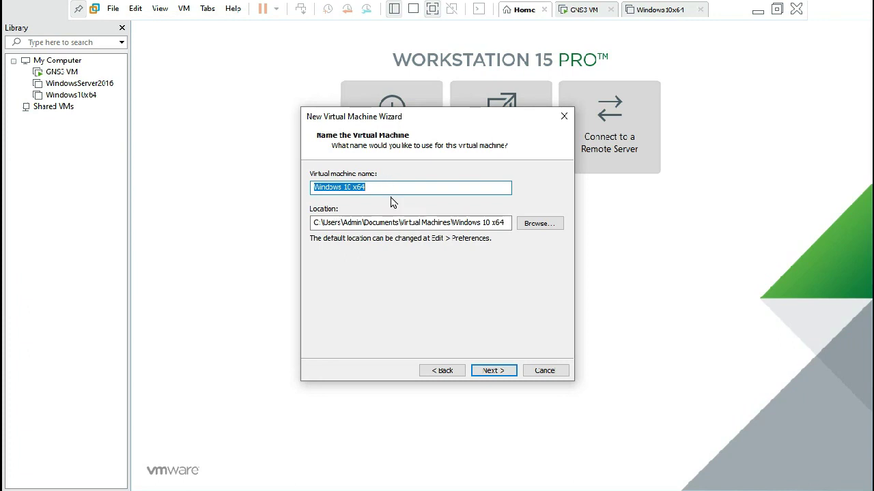
pyautogui.write('magicTouch')
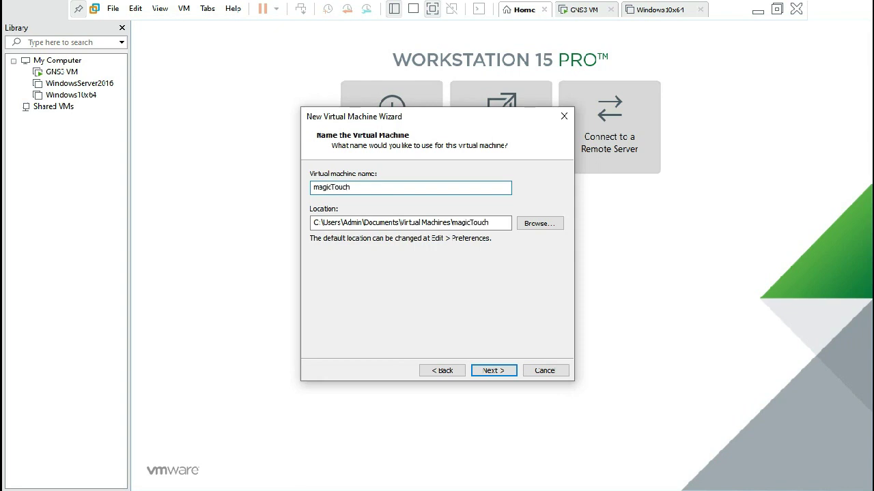
pyautogui.moveTo(318, 184); pyautogui.dragTo(293, 183)
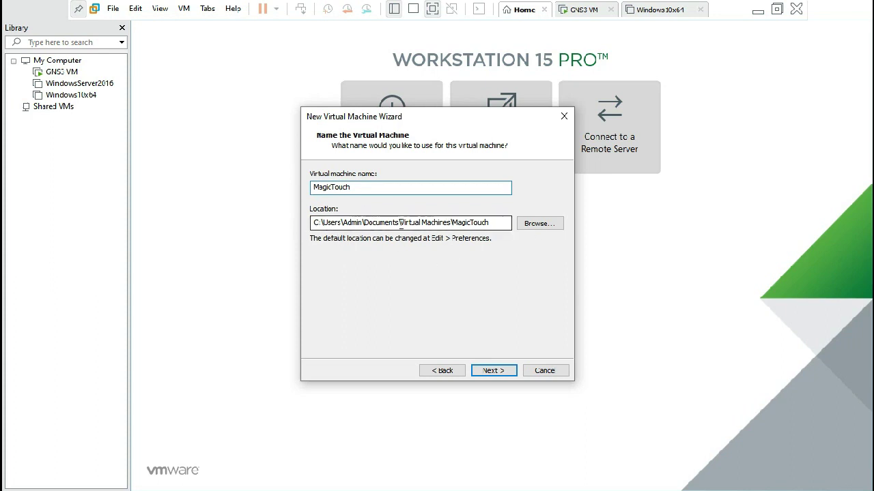
# Browse for the virtual machine's location and select the machinesVirtuelles folder on Local Disk (E:)
pyautogui.click(540, 225)
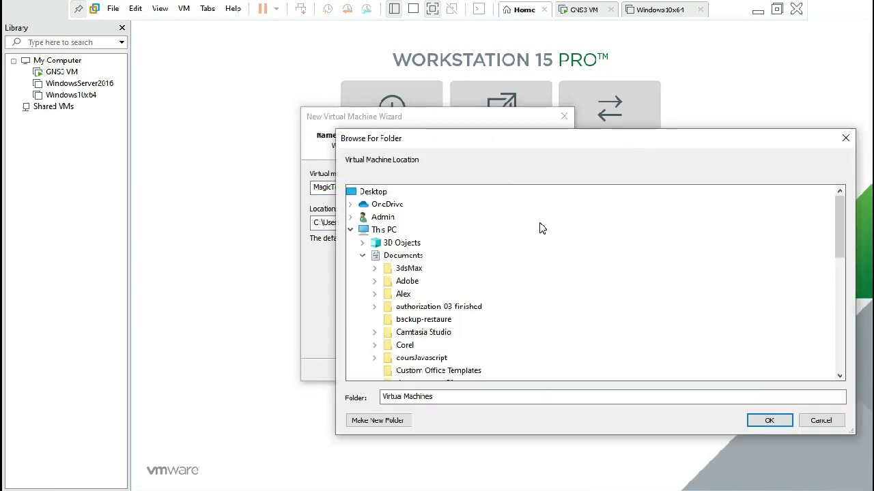
pyautogui.click(363, 256)
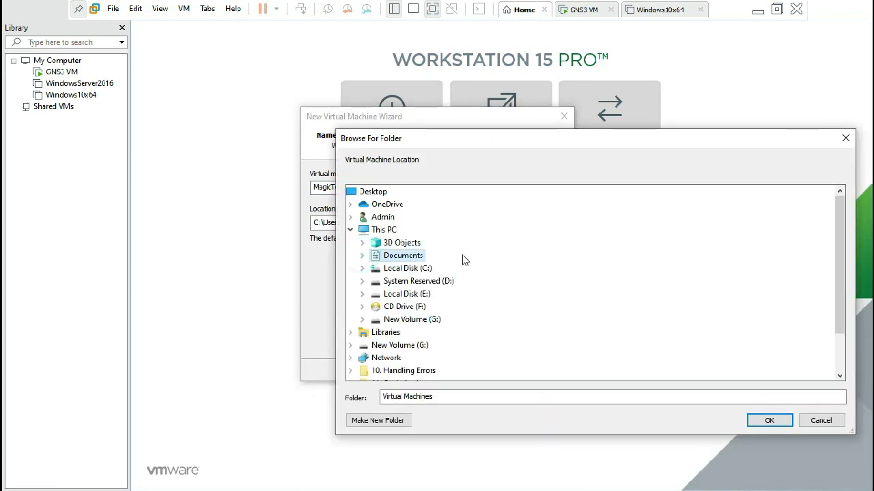
pyautogui.click(361, 294)
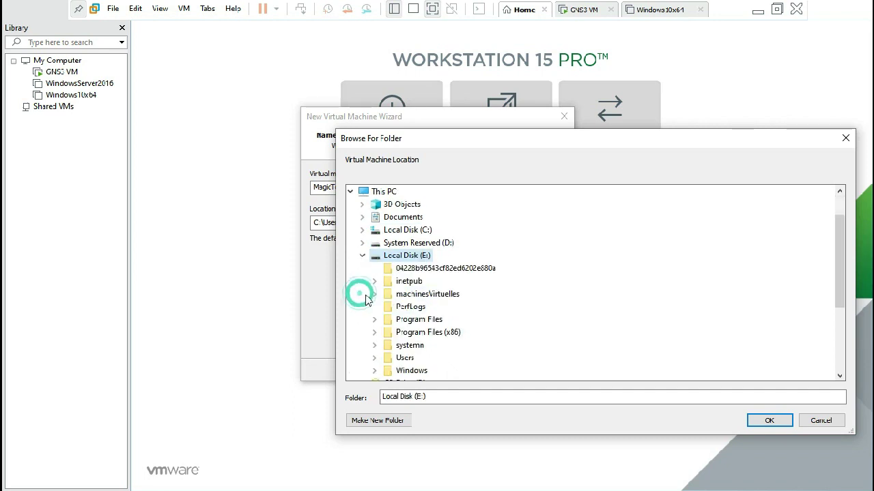
pyautogui.doubleClick(439, 293)
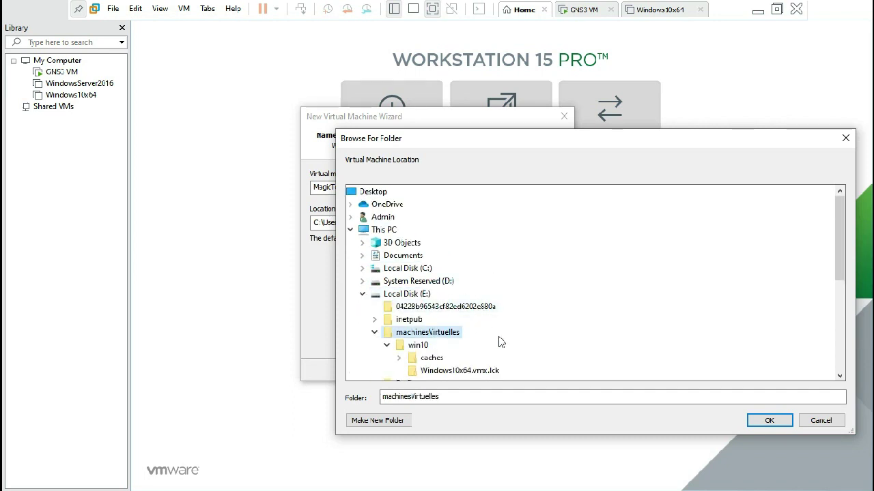
pyautogui.moveTo(839, 248); pyautogui.dragTo(850, 277)
pyautogui.click(447, 280)
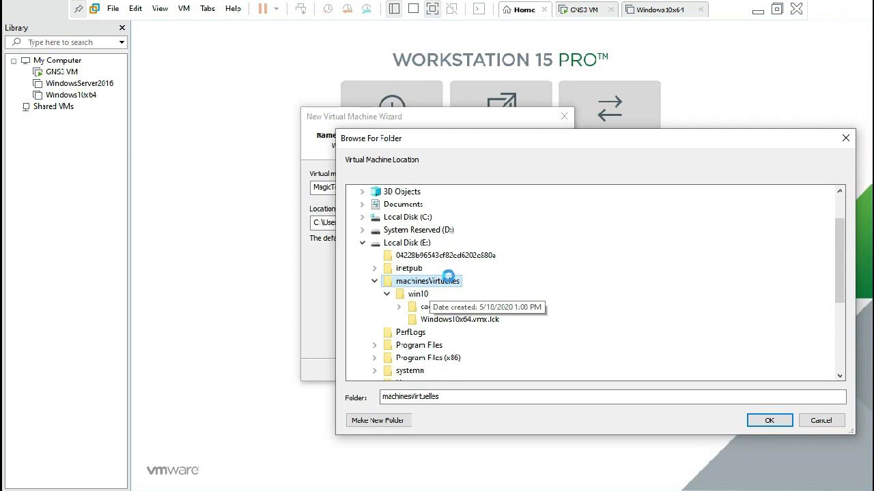
# Create a subfolder named magic inside machinesVirtuelles and accept it as the virtual machine's location
pyautogui.rightClick(448, 275)
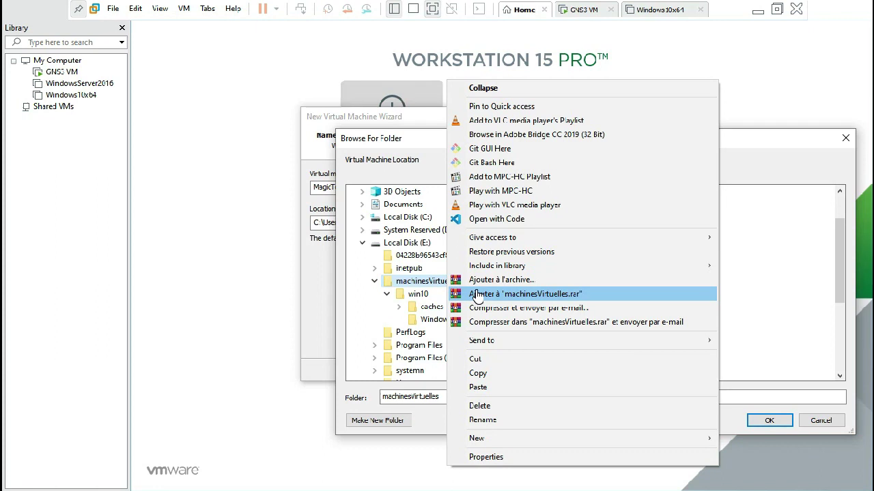
pyautogui.moveTo(696, 443)
pyautogui.click(744, 442)
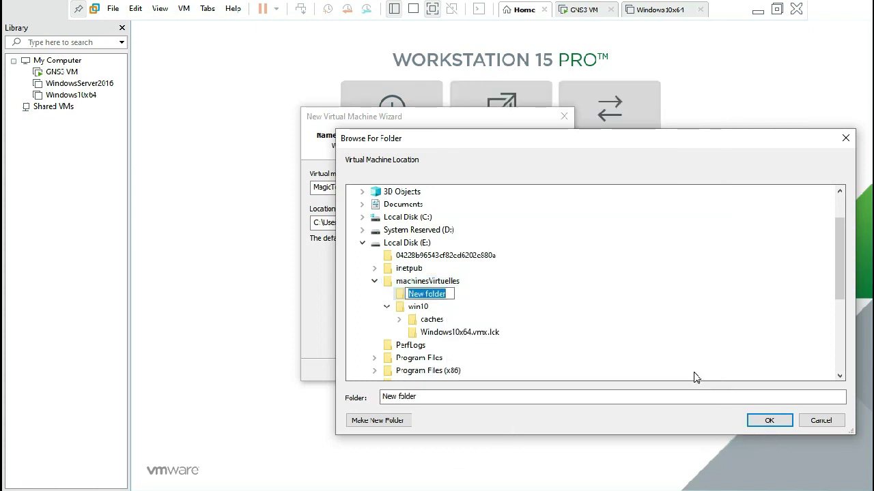
pyautogui.write('magic')
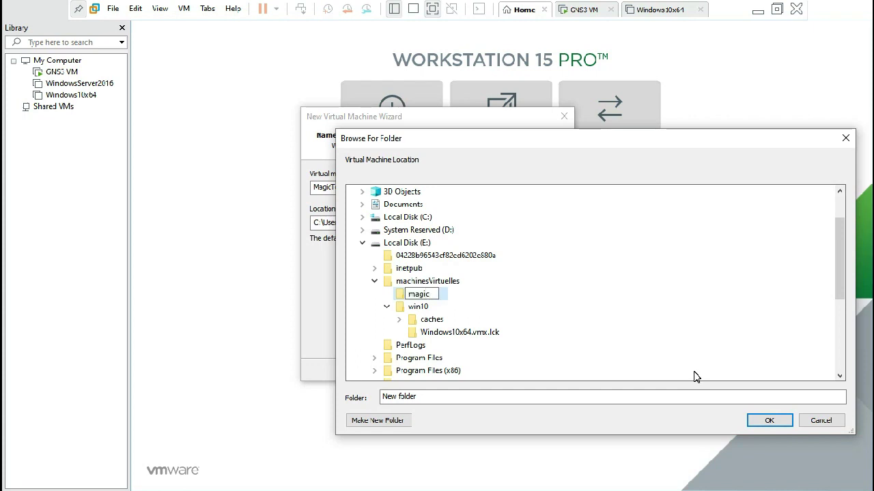
pyautogui.press('Escape')
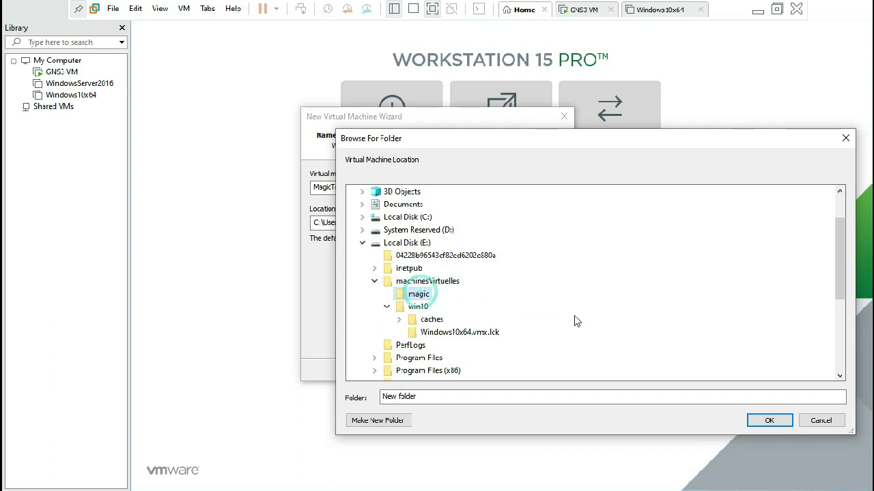
pyautogui.click(769, 418)
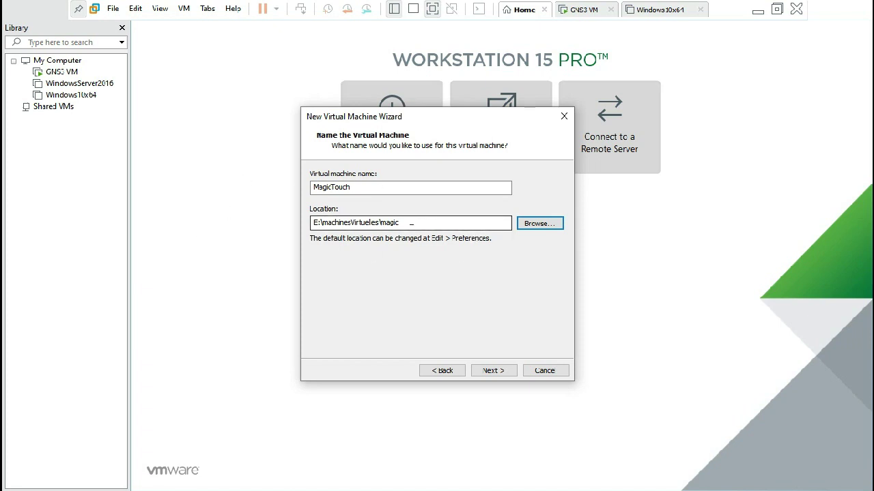
pyautogui.click(495, 373)
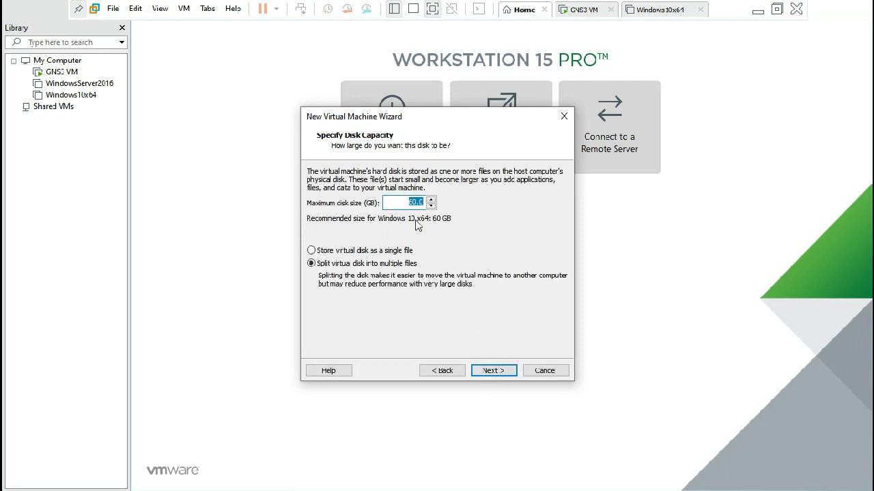
# Set the virtual machine's maximum disk size to 30 GB and continue to the settings summary
pyautogui.click(413, 202)
pyautogui.moveTo(413, 202); pyautogui.dragTo(383, 199)
pyautogui.click(493, 370)
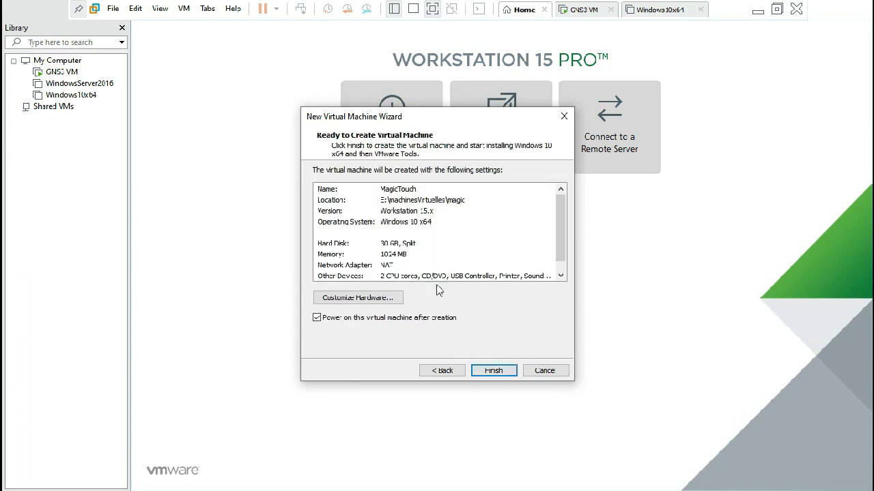
# Review the summary from name to network adapter, and finish creating the virtual machine so that it powers on
pyautogui.click(380, 191)
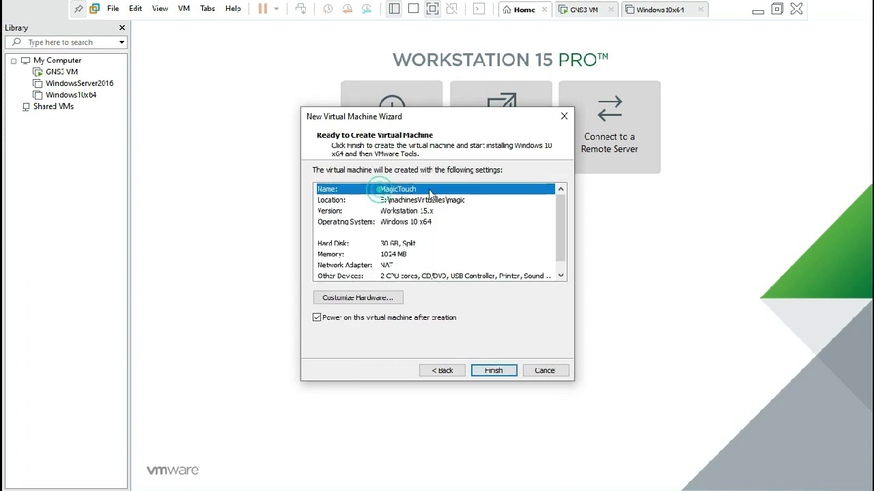
pyautogui.click(448, 201)
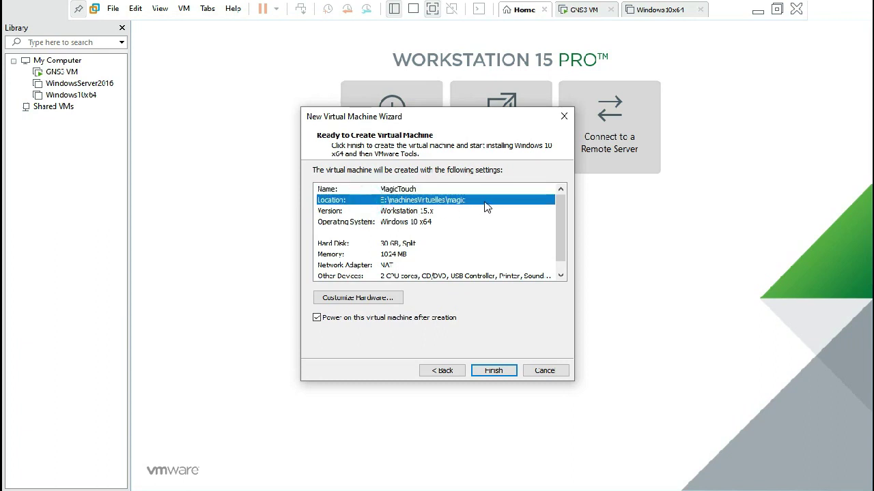
pyautogui.click(470, 213)
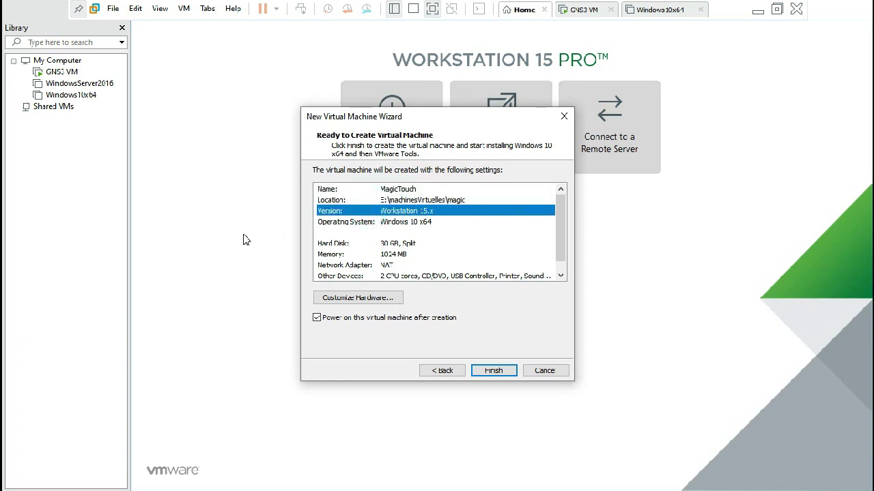
pyautogui.click(374, 223)
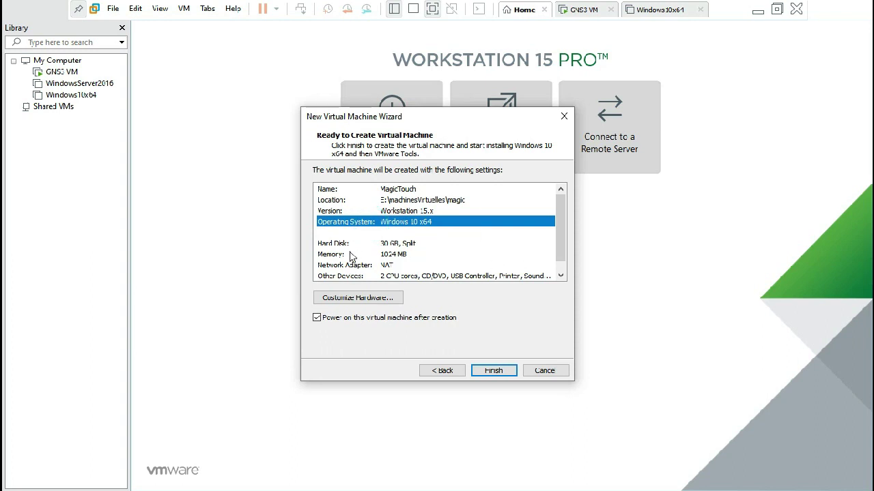
pyautogui.click(395, 243)
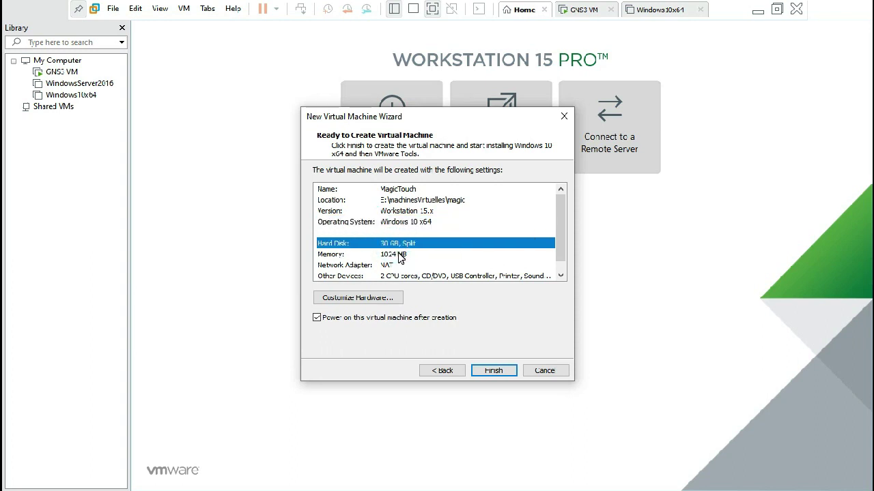
pyautogui.click(398, 255)
pyautogui.click(388, 266)
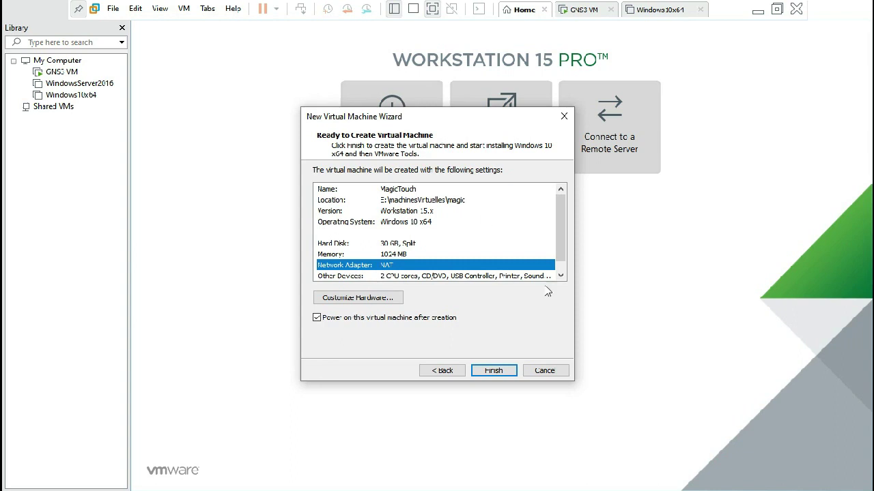
pyautogui.click(491, 373)
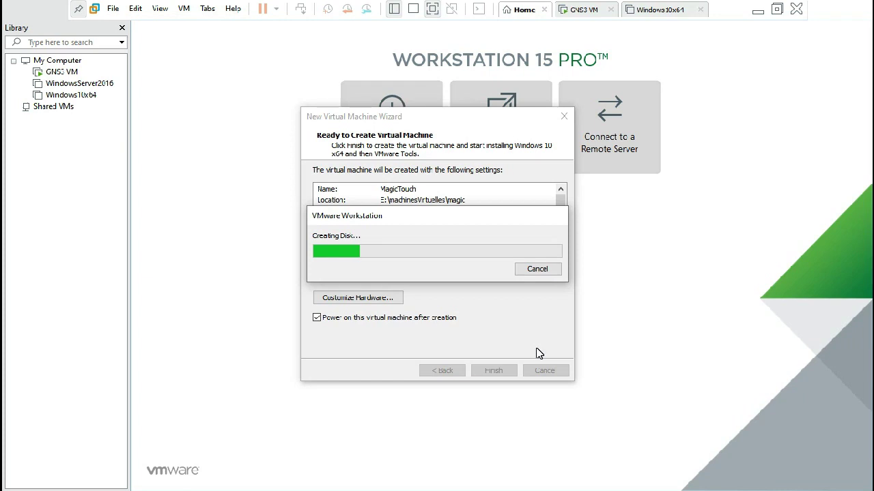
# Boot the MagicTouch virtual machine from the Windows installer disc and exit full-screen mode
pyautogui.click(432, 10)
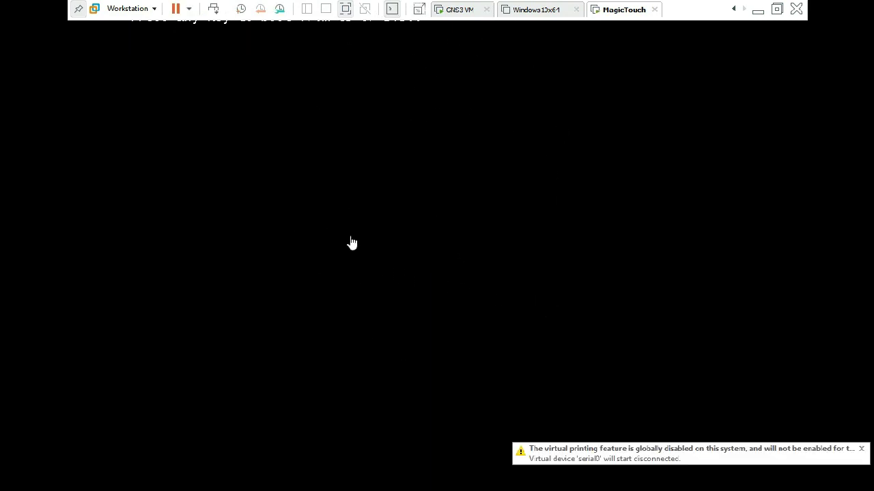
pyautogui.press('Return')
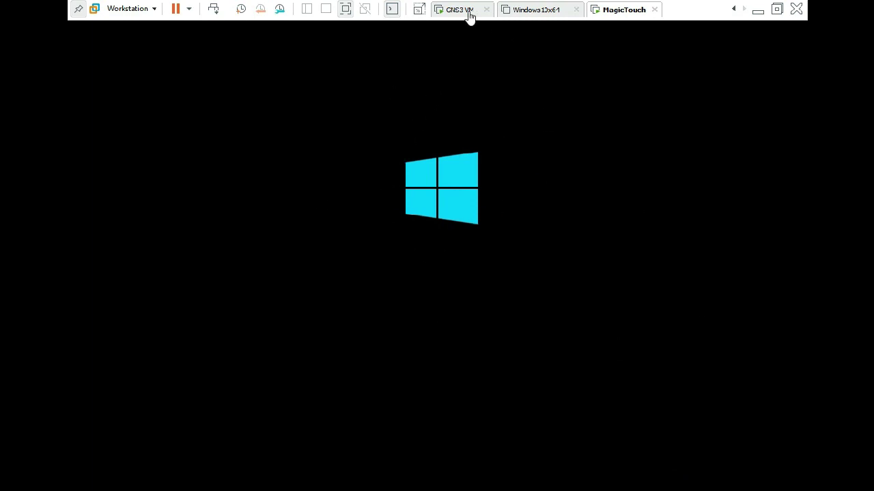
pyautogui.click(344, 16)
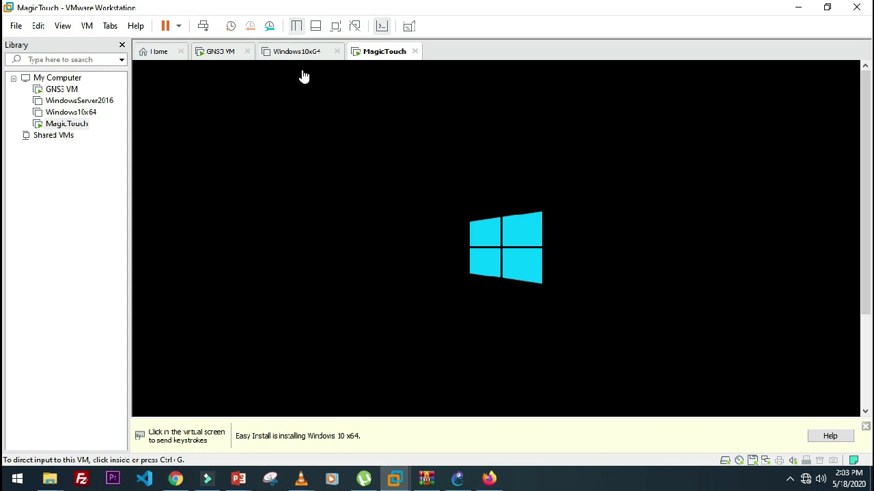
# Choose the Windows 10 Pro x64 edition in the installer, start copying the Windows files, and release the pointer from the virtual machine
pyautogui.moveTo(864, 273); pyautogui.dragTo(869, 321)
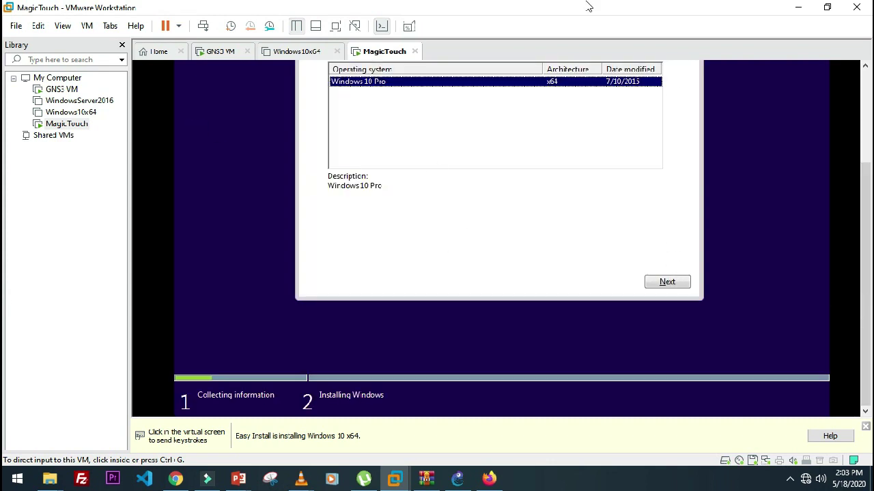
pyautogui.click(669, 285)
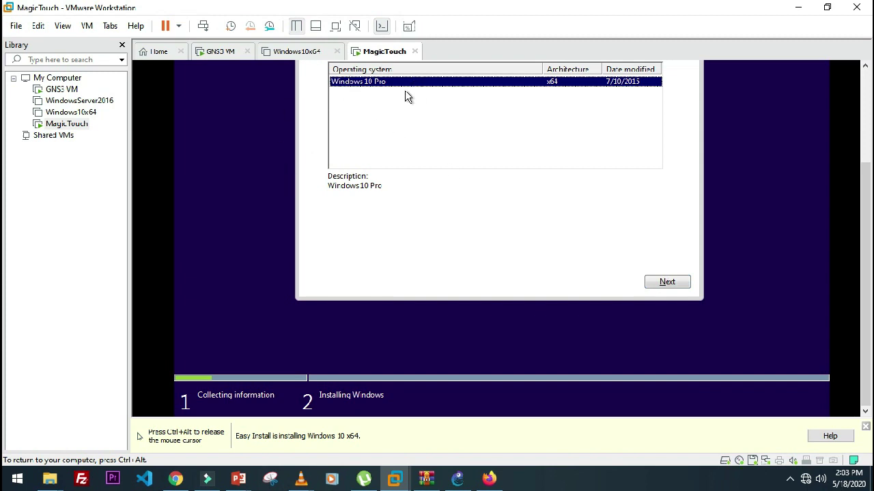
pyautogui.click(668, 278)
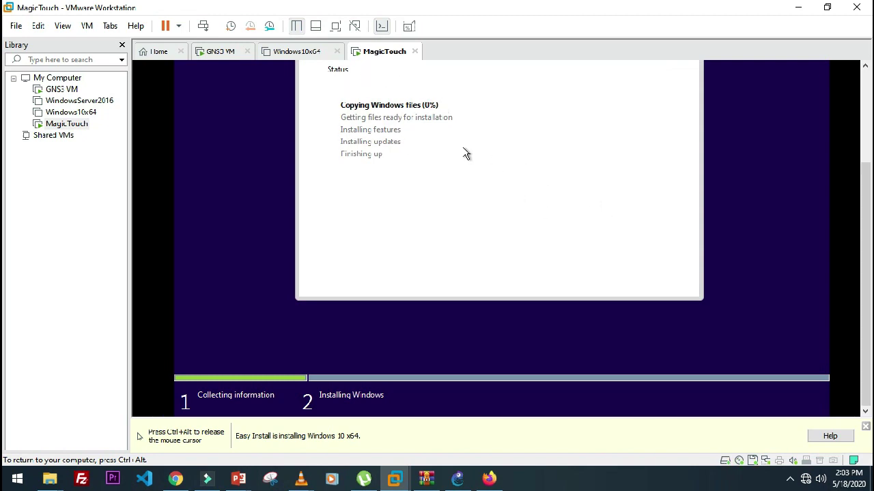
pyautogui.hotkey('ctrl', 'alt')
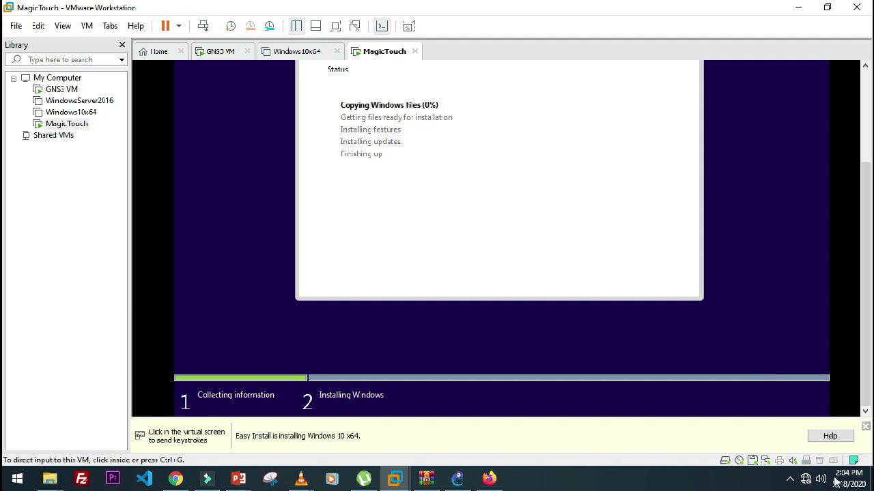
pyautogui.click(790, 479)
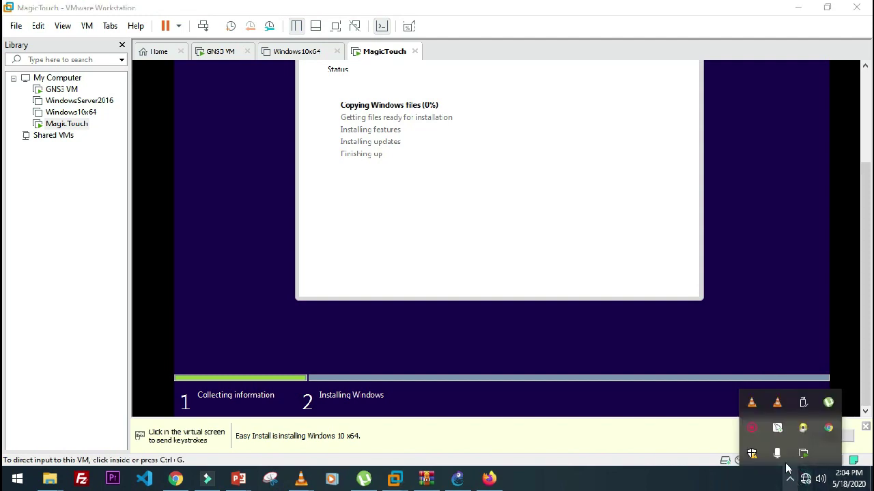
pyautogui.click(753, 429)
pyautogui.click(699, 453)
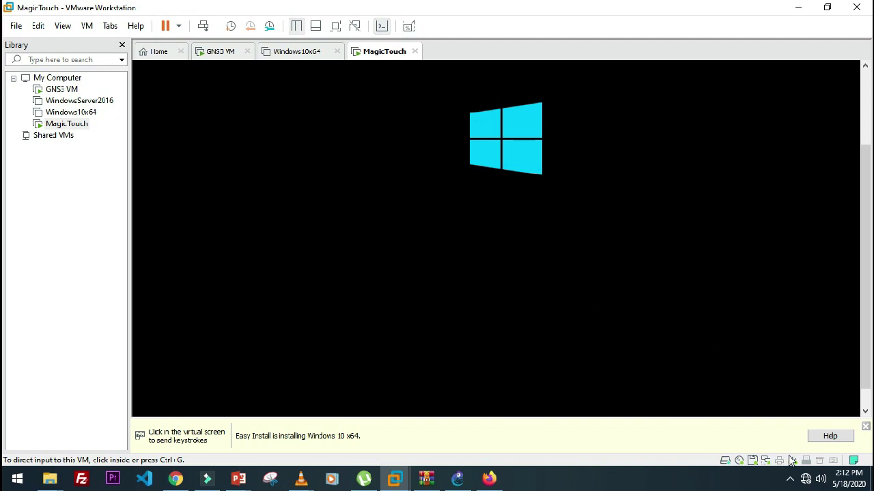
pyautogui.click(790, 480)
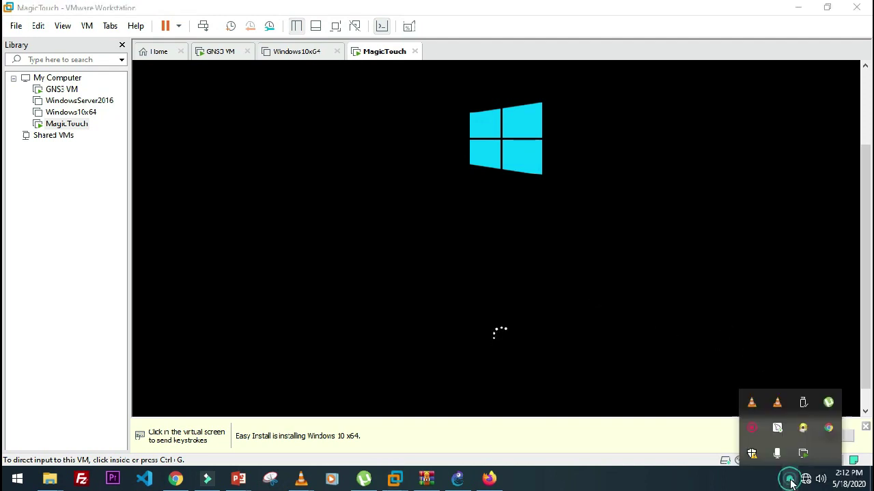
pyautogui.click(753, 427)
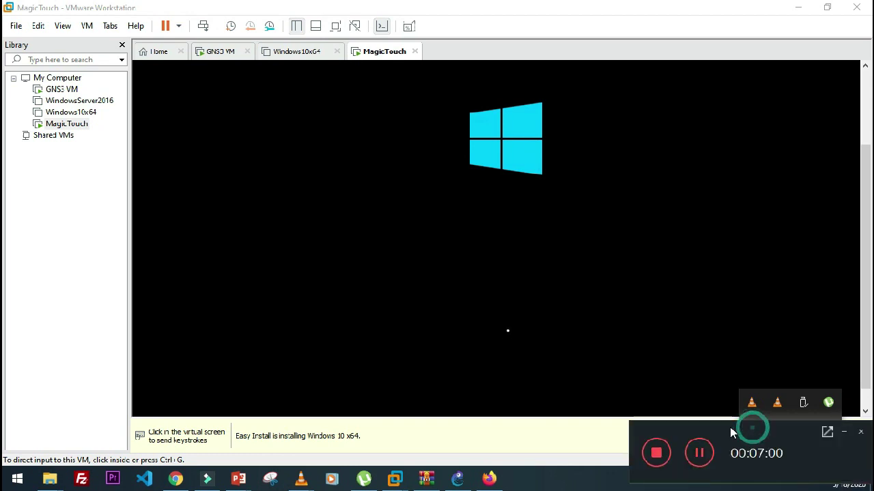
pyautogui.click(699, 454)
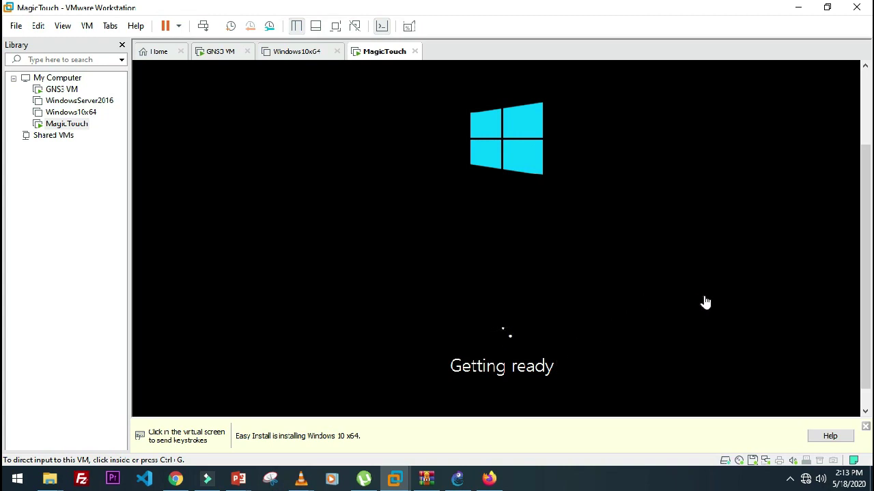
pyautogui.click(791, 479)
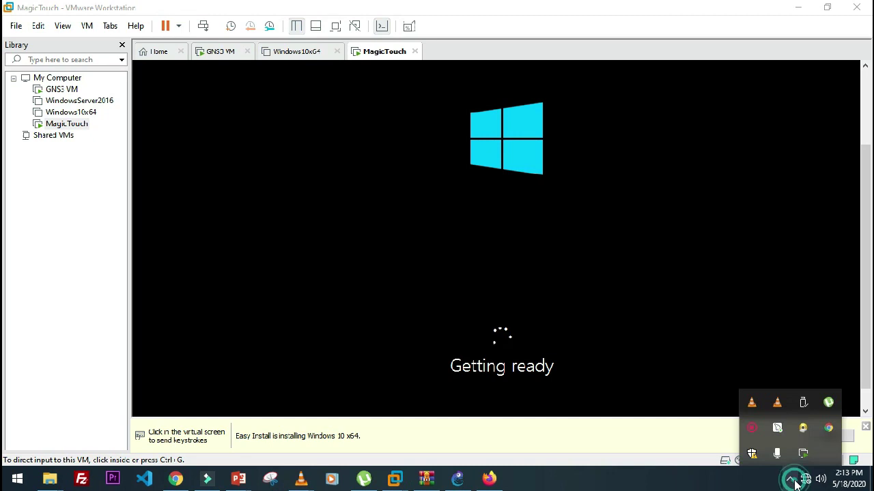
pyautogui.click(752, 430)
pyautogui.click(697, 454)
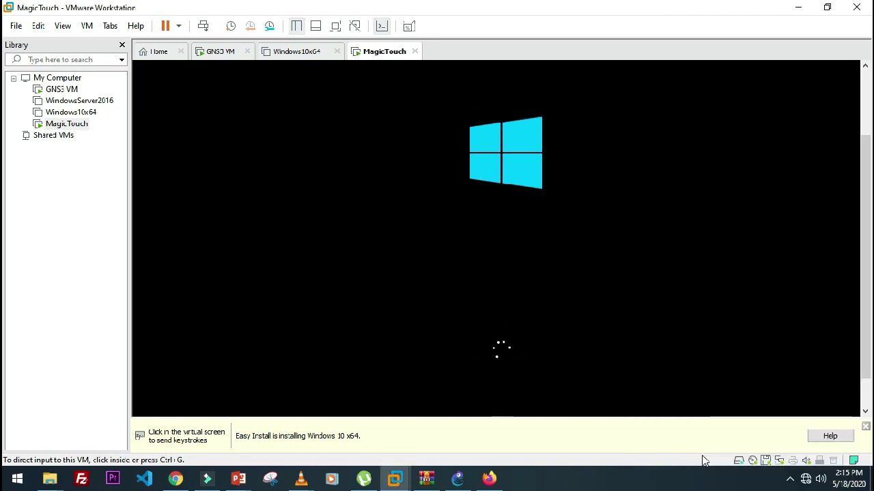
pyautogui.scroll(-1, 858, 290)
pyautogui.scroll(2, 859, 290)
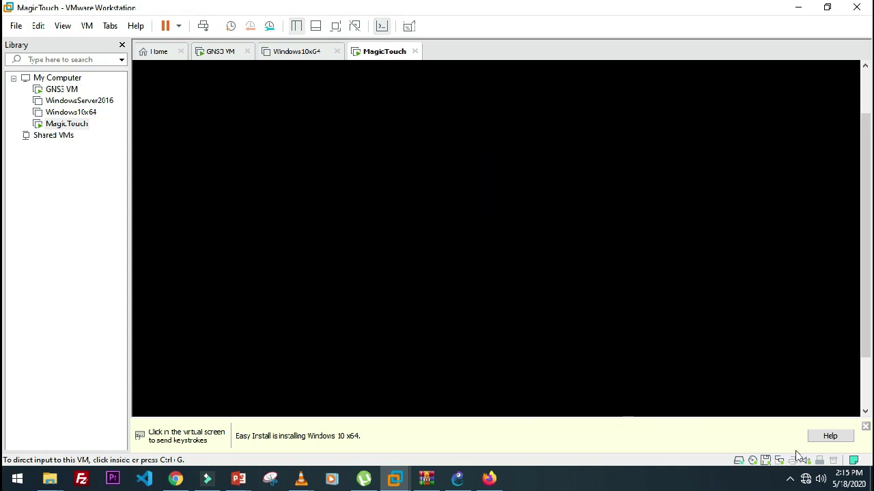
pyautogui.moveTo(868, 203); pyautogui.dragTo(869, 211)
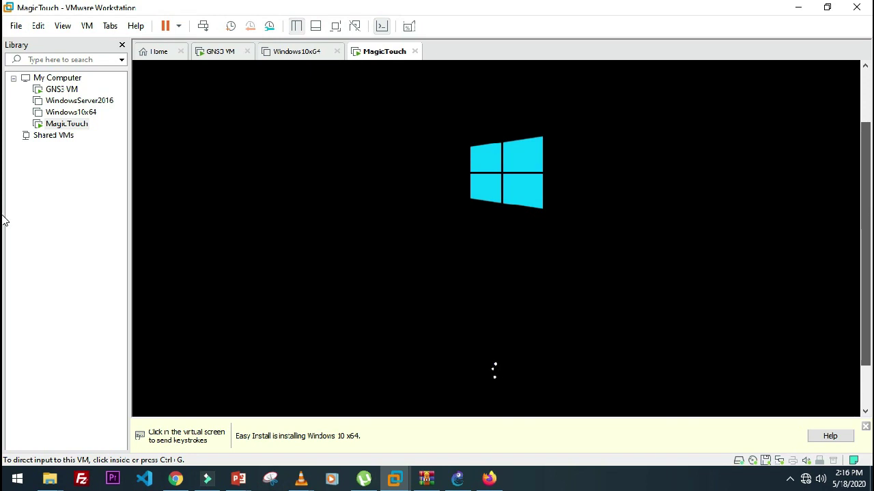
pyautogui.moveTo(870, 221); pyautogui.dragTo(870, 204)
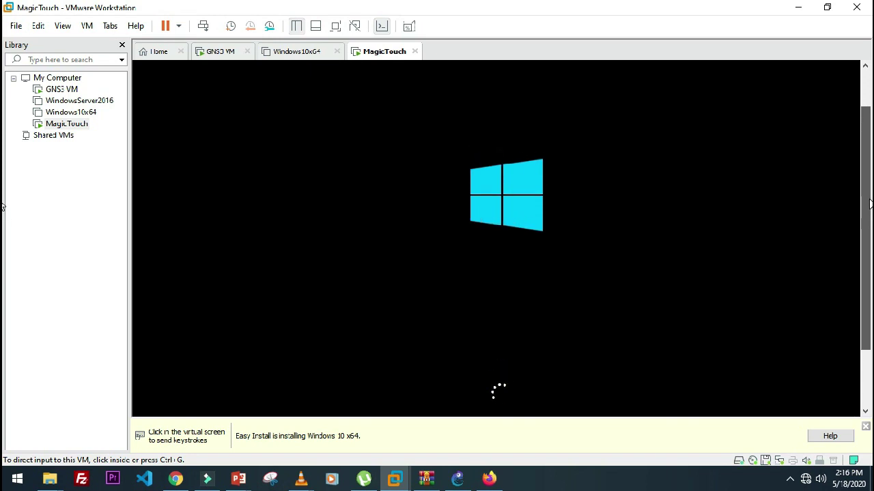
pyautogui.moveTo(870, 203)
pyautogui.mouseDown()
pyautogui.moveTo(870, 195)
pyautogui.moveTo(870, 247)
pyautogui.moveTo(870, 216)
pyautogui.mouseUp()
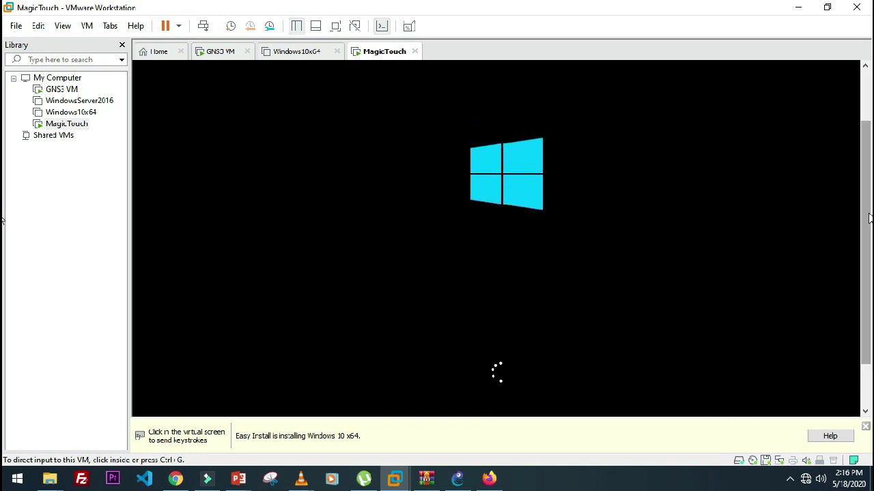
pyautogui.click(789, 478)
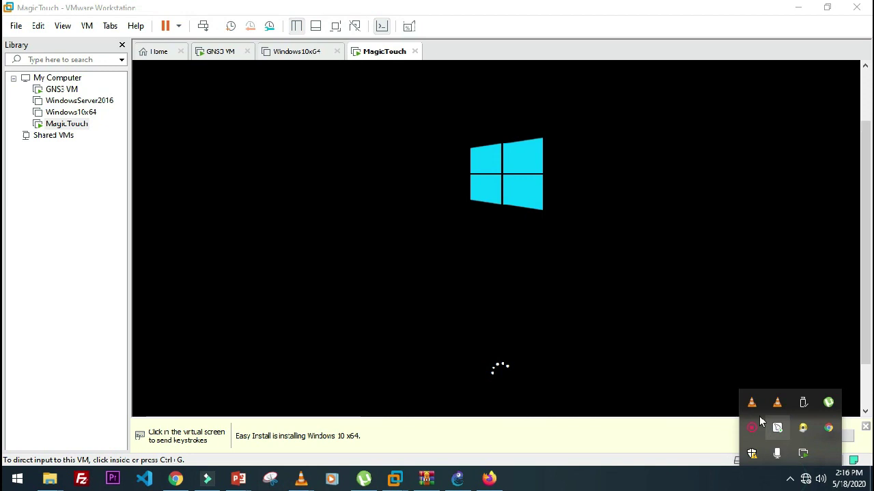
pyautogui.click(740, 432)
pyautogui.click(699, 453)
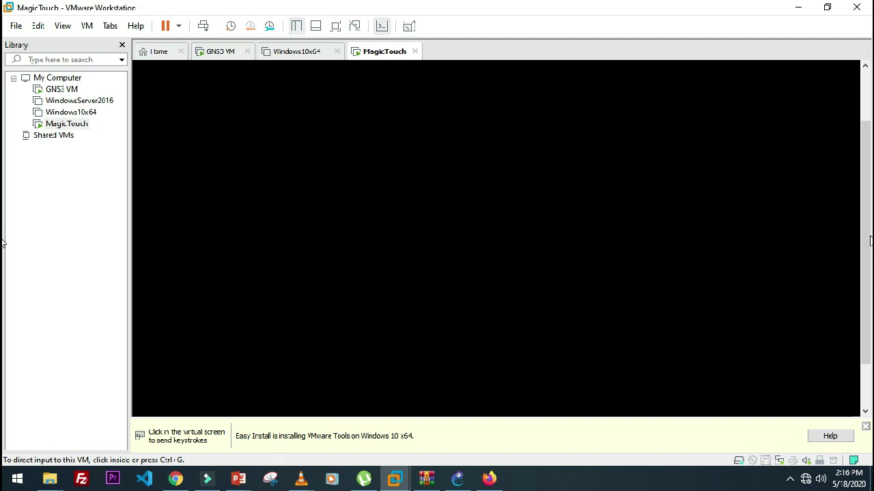
pyautogui.moveTo(858, 237); pyautogui.dragTo(859, 198)
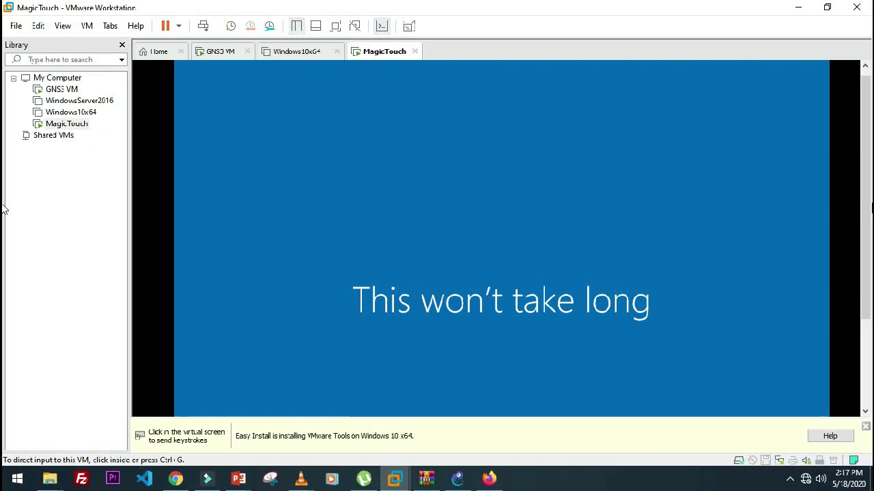
pyautogui.moveTo(865, 212); pyautogui.dragTo(870, 254)
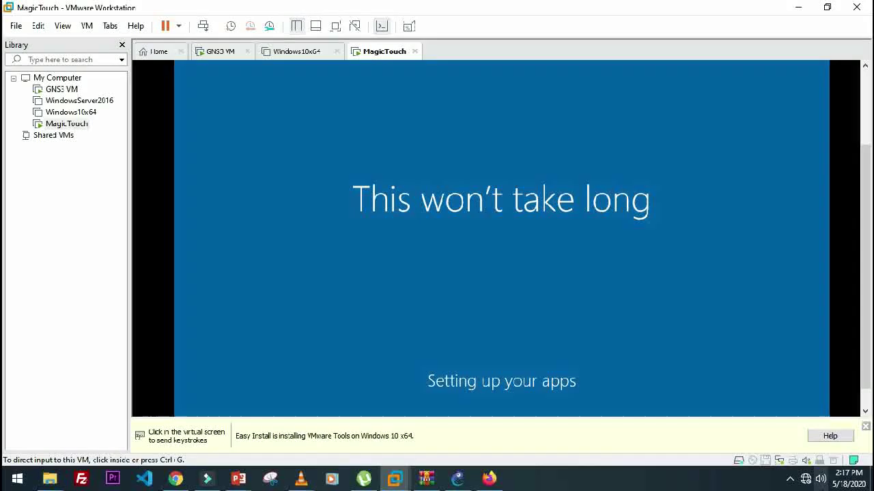
pyautogui.click(790, 482)
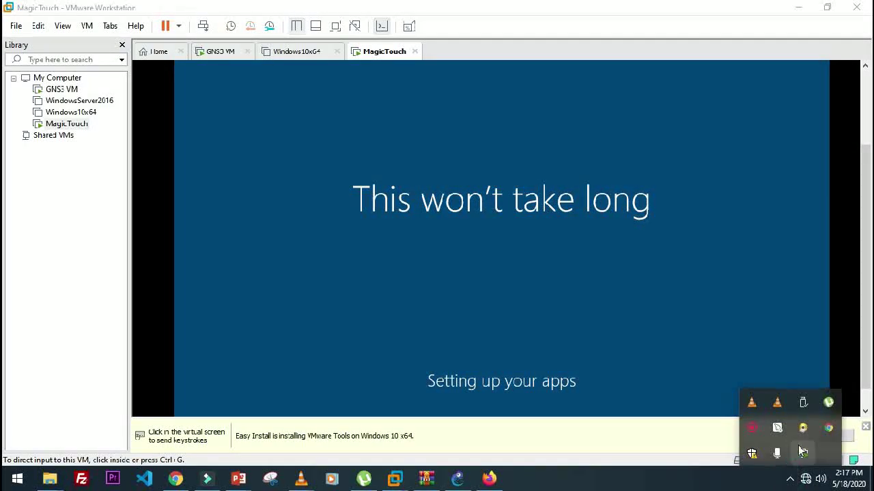
pyautogui.click(753, 425)
pyautogui.click(703, 445)
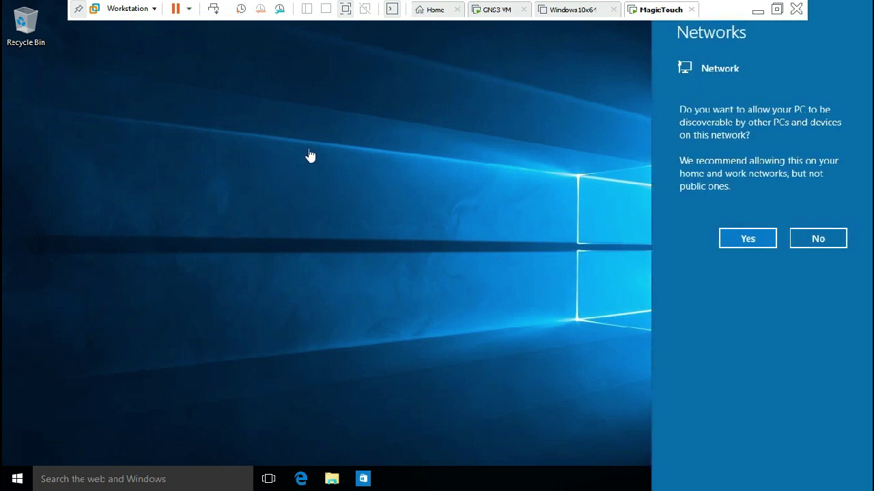
# Allow the new Windows 10 PC to be discoverable on its network, shut down the MagicTouch virtual machine, and minimize VMware Workstation
pyautogui.click(748, 238)
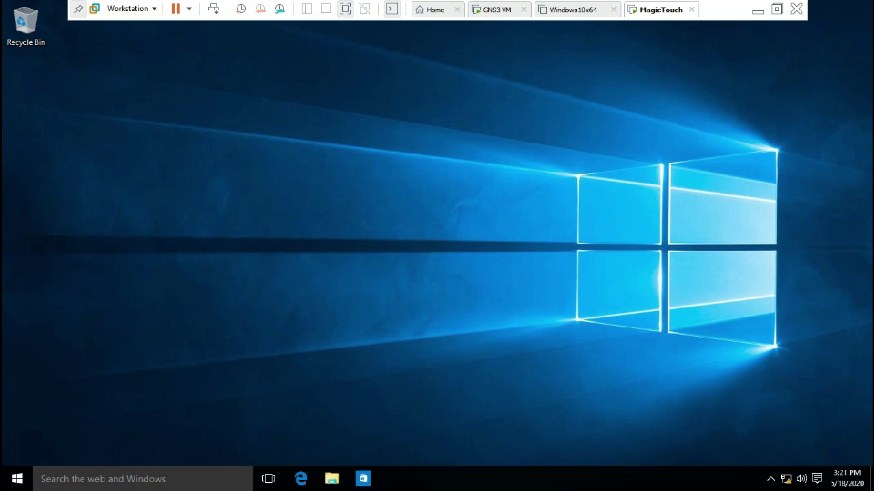
pyautogui.click(17, 480)
pyautogui.click(19, 483)
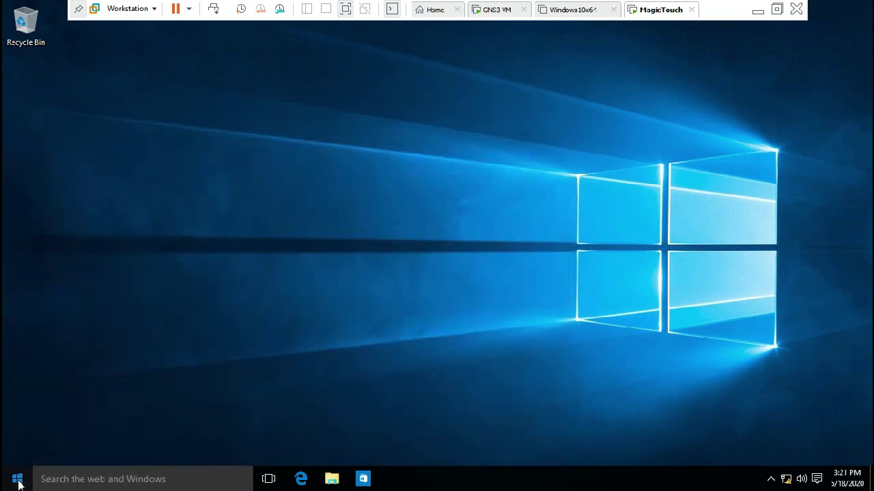
pyautogui.click(18, 482)
pyautogui.click(54, 428)
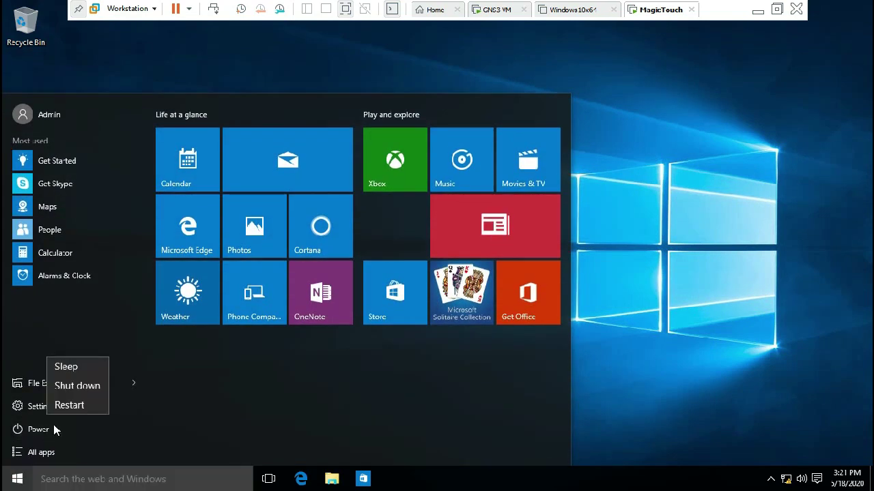
pyautogui.click(77, 386)
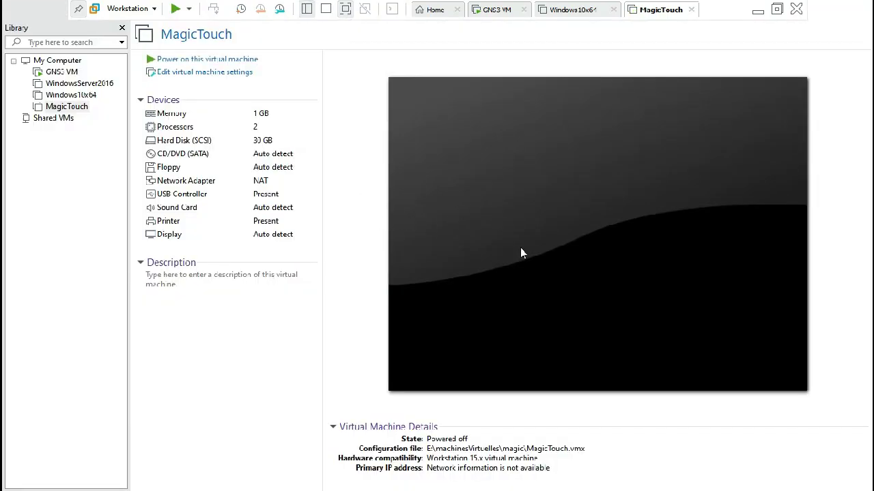
pyautogui.click(758, 12)
pyautogui.click(789, 479)
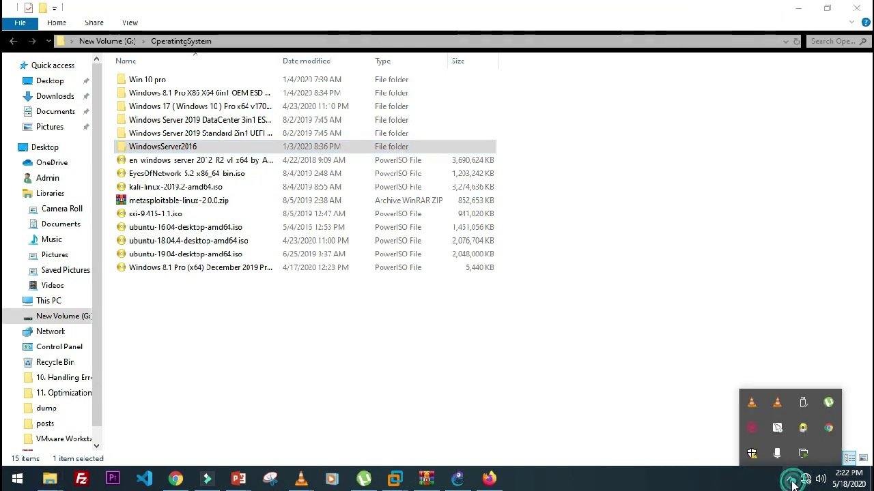
pyautogui.click(751, 428)
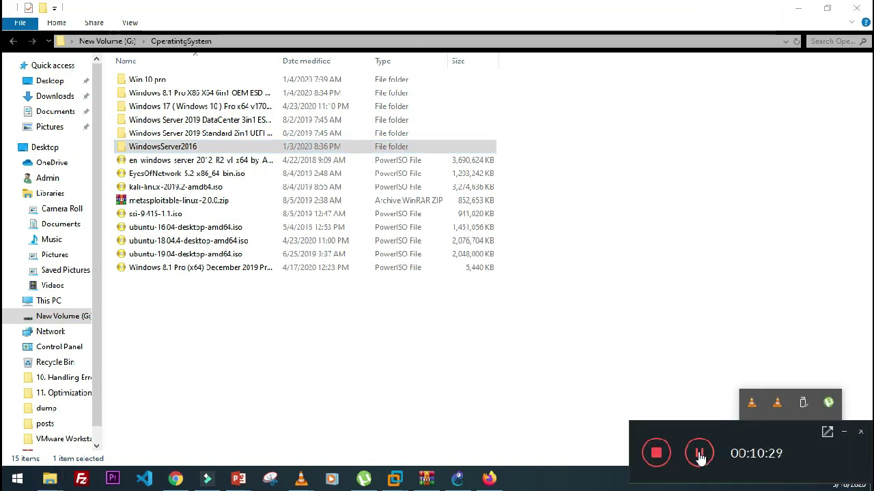
pyautogui.click(656, 453)
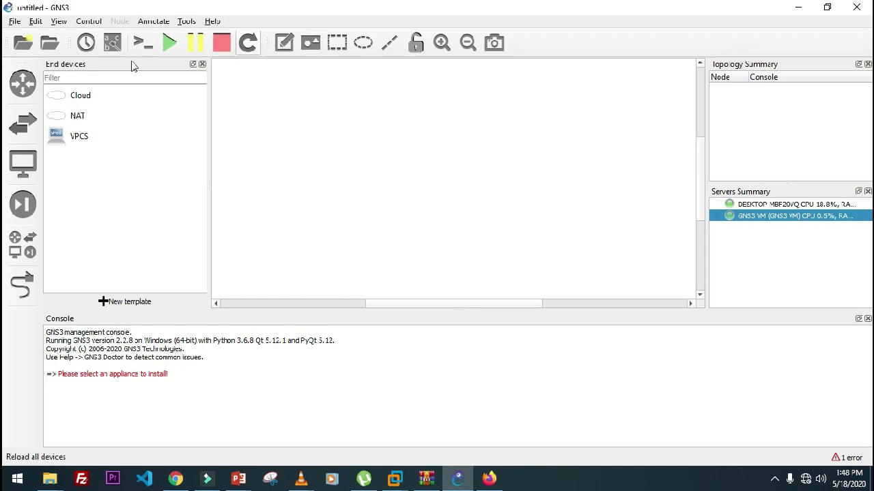
# Switch to GNS3 and open the VMware VM templates page of its preferences
pyautogui.click(36, 21)
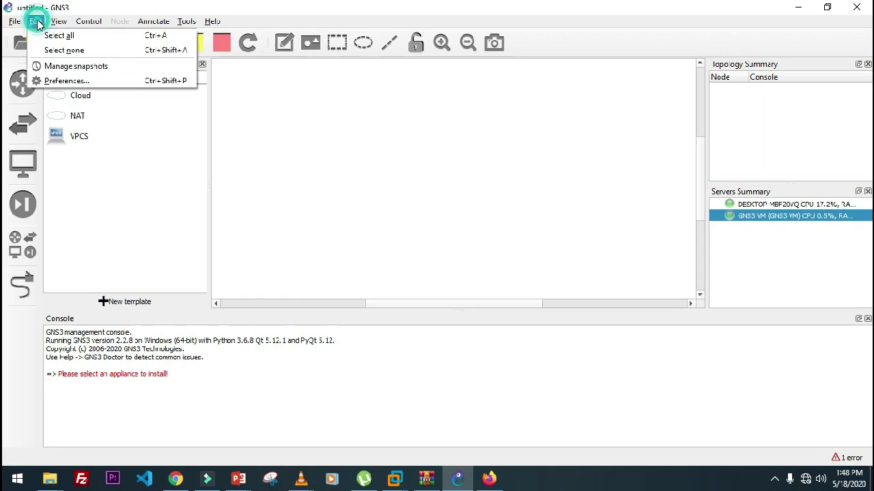
pyautogui.click(54, 81)
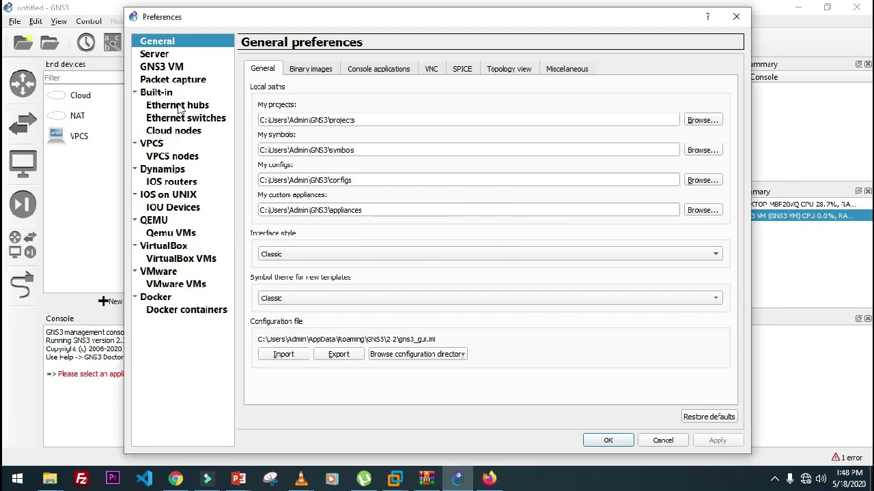
pyautogui.click(158, 273)
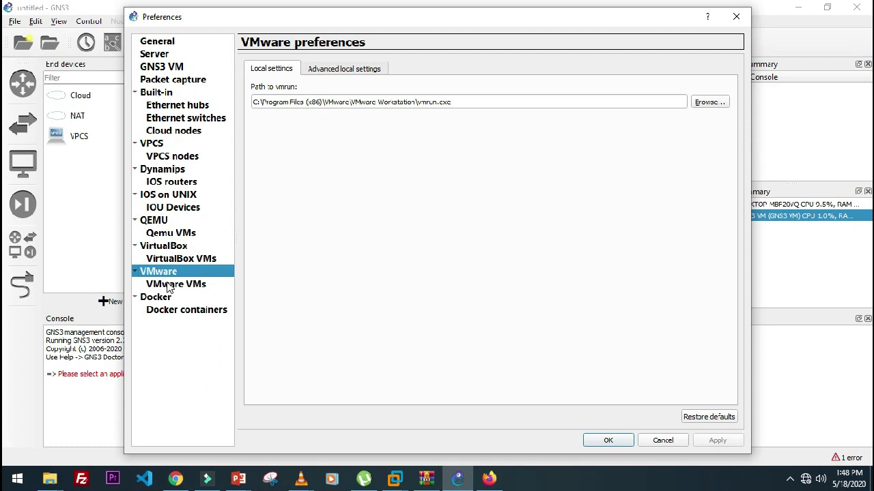
pyautogui.click(168, 286)
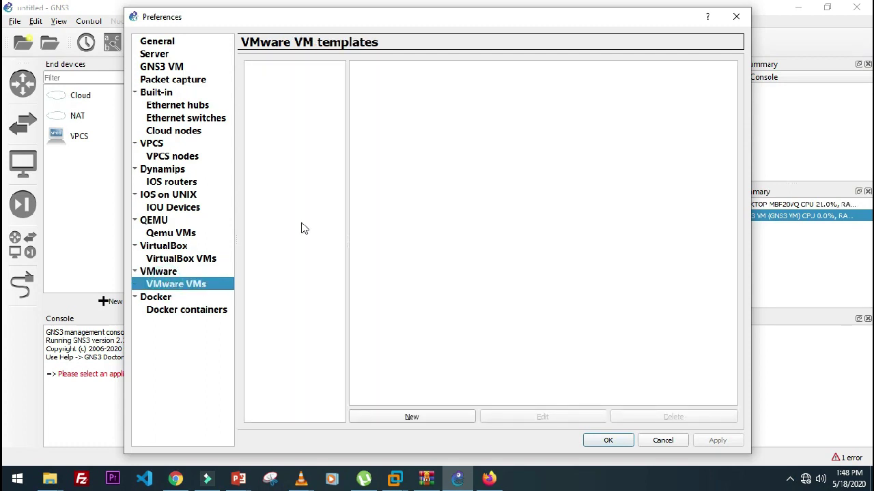
# Create a VMware VM template on the local computer from the Windows10x64 virtual machine and save the preferences
pyautogui.click(386, 417)
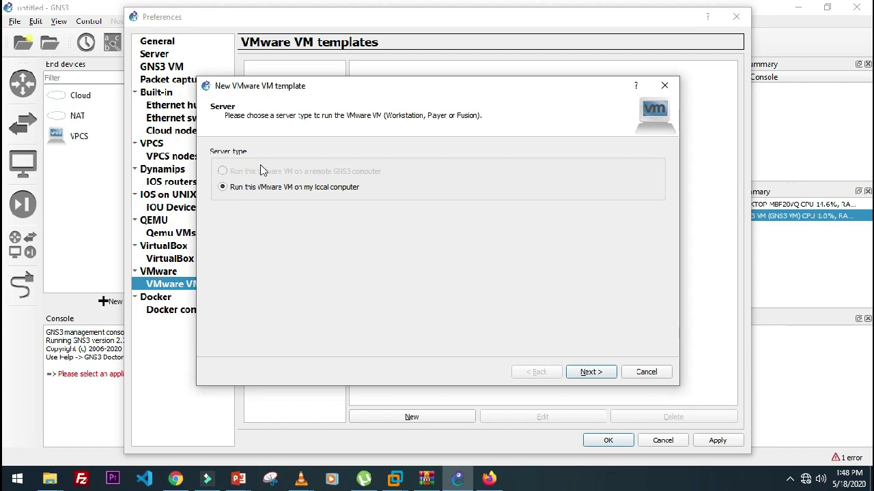
pyautogui.click(590, 372)
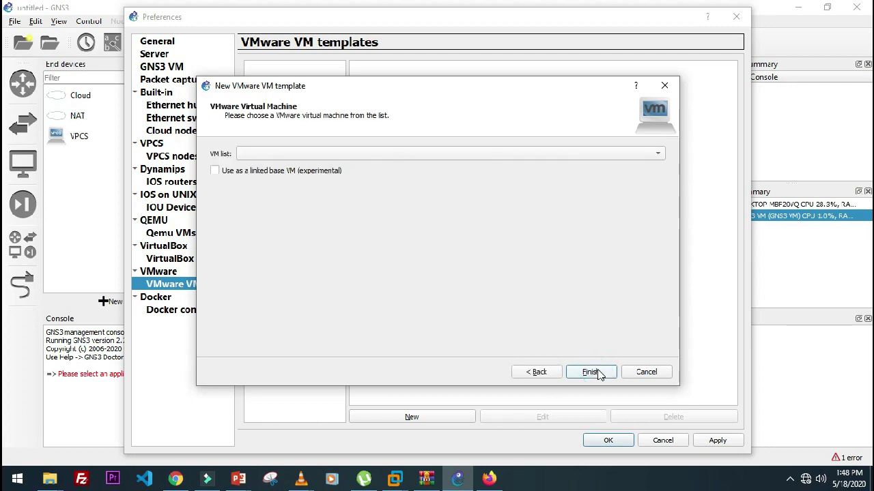
pyautogui.click(308, 152)
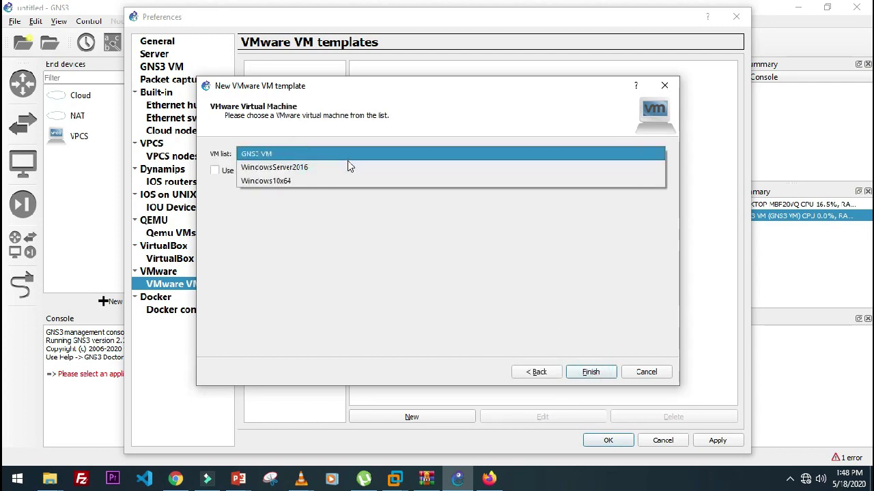
pyautogui.click(257, 181)
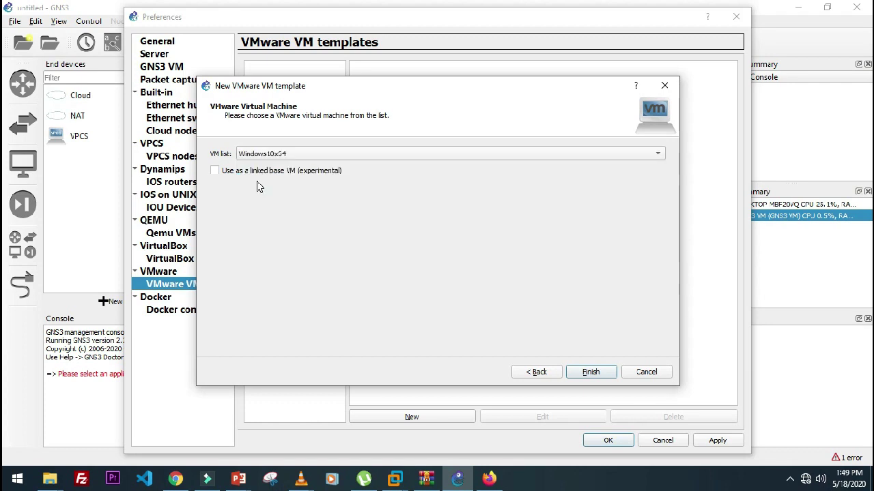
pyautogui.click(589, 374)
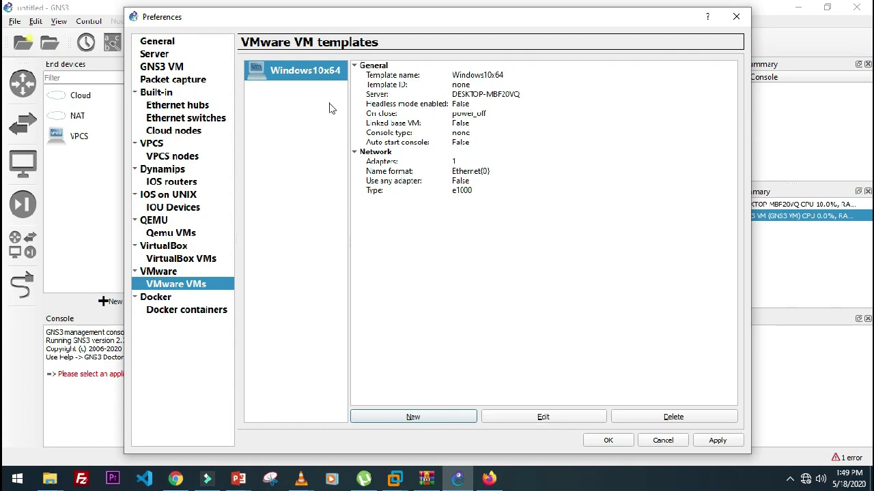
pyautogui.click(613, 441)
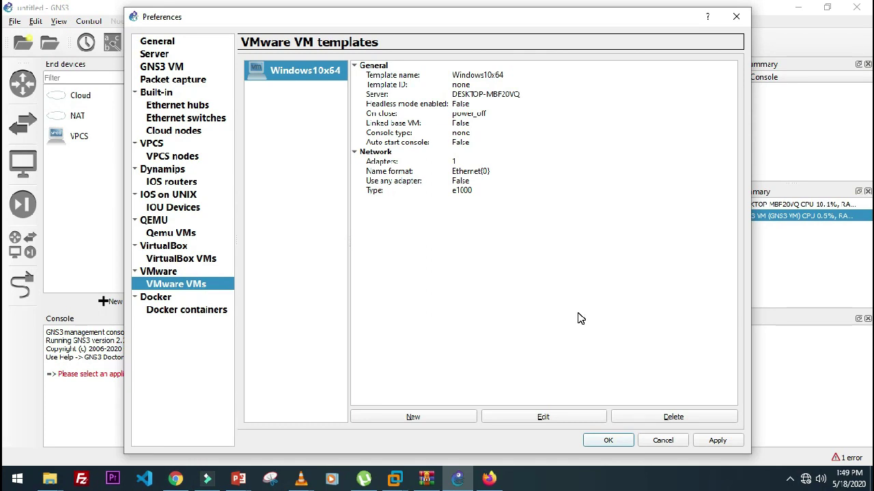
pyautogui.click(608, 442)
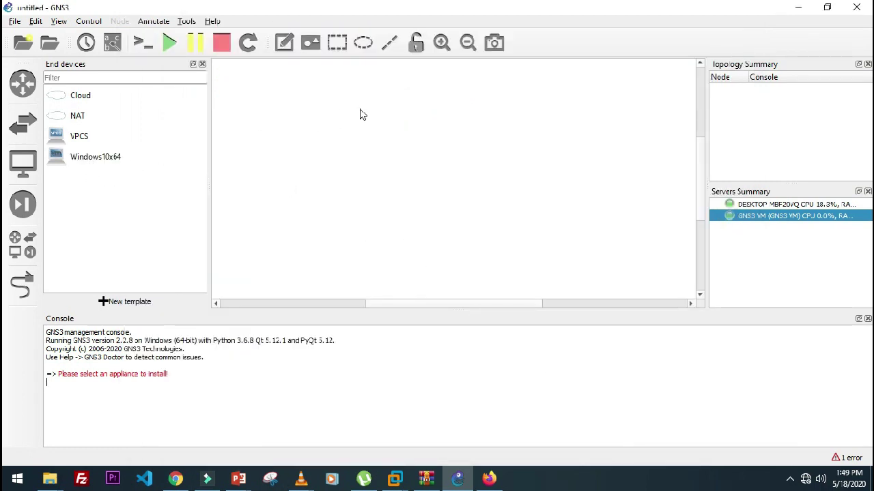
# Add a Windows10x64 node to the topology and start it, minimizing VMware Workstation once the machine is booting
pyautogui.click(89, 159)
pyautogui.moveTo(89, 158); pyautogui.dragTo(412, 230)
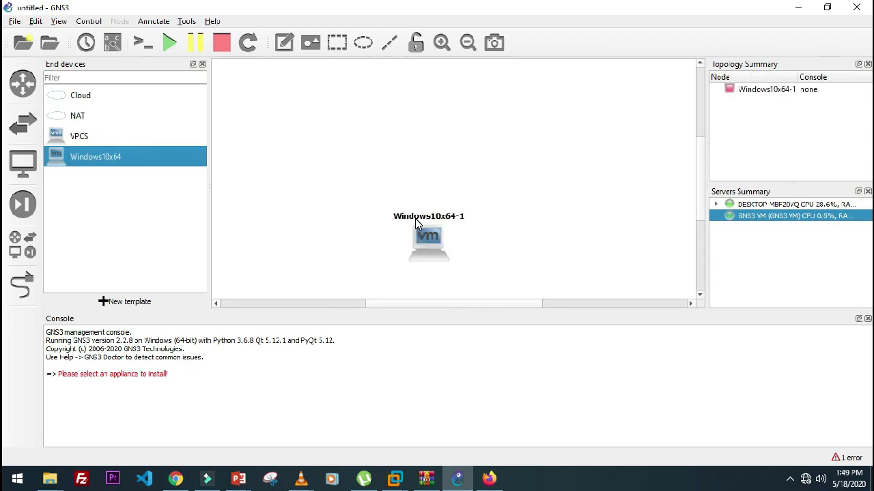
pyautogui.moveTo(426, 237)
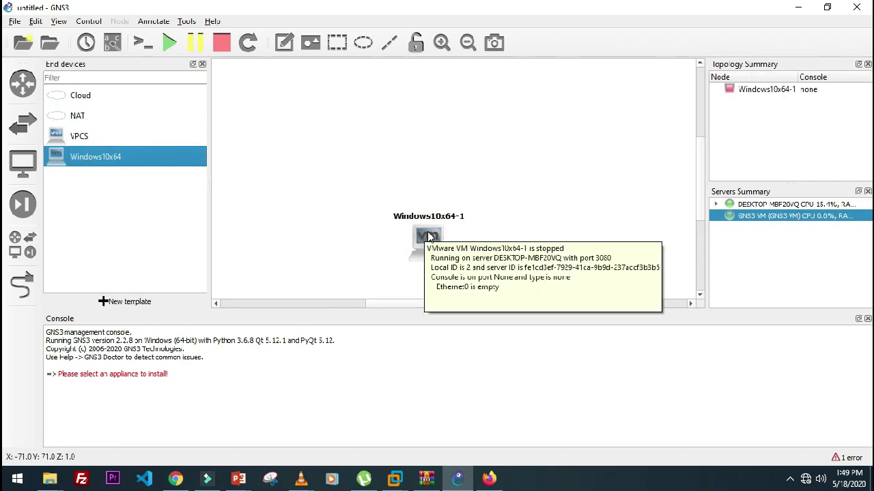
pyautogui.rightClick(427, 235)
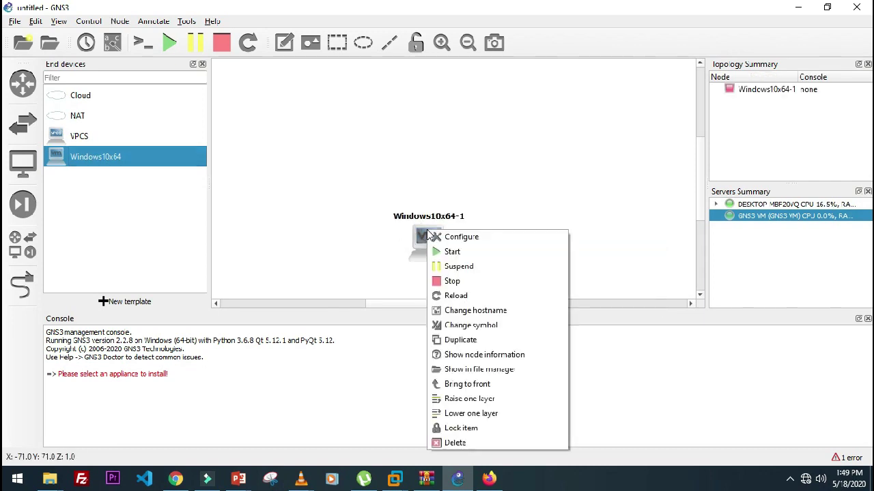
pyautogui.click(447, 251)
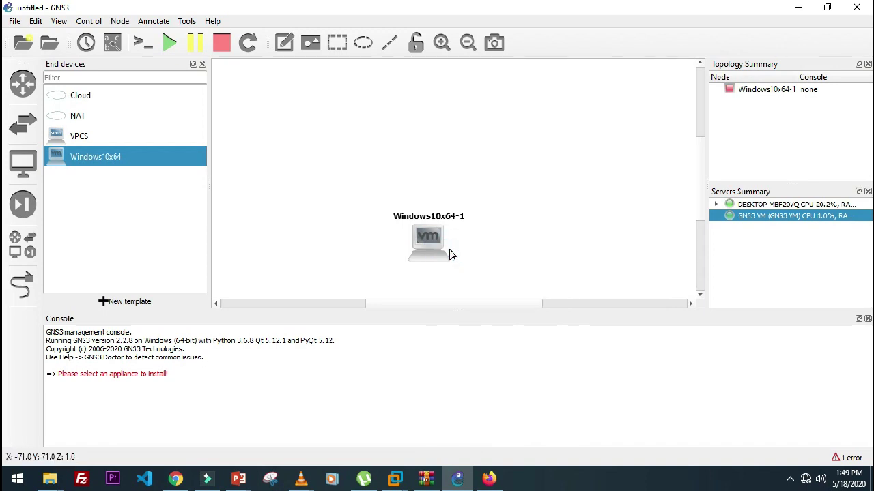
pyautogui.moveTo(450, 255)
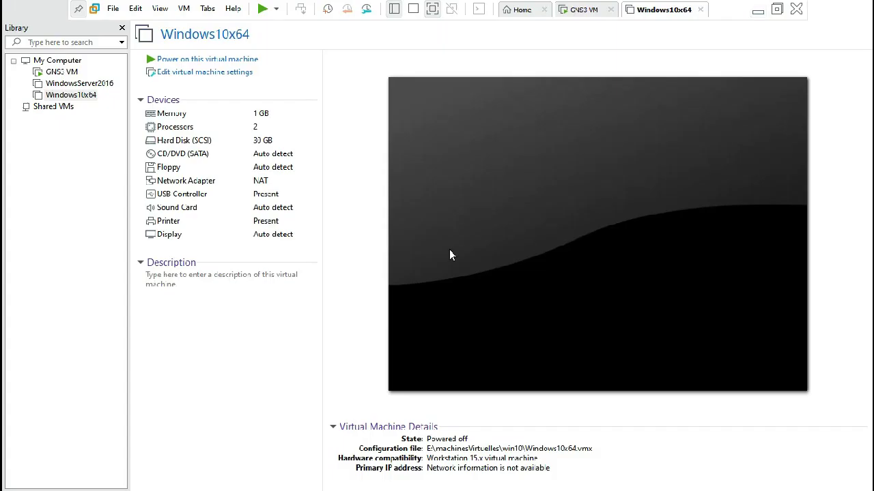
pyautogui.click(449, 250)
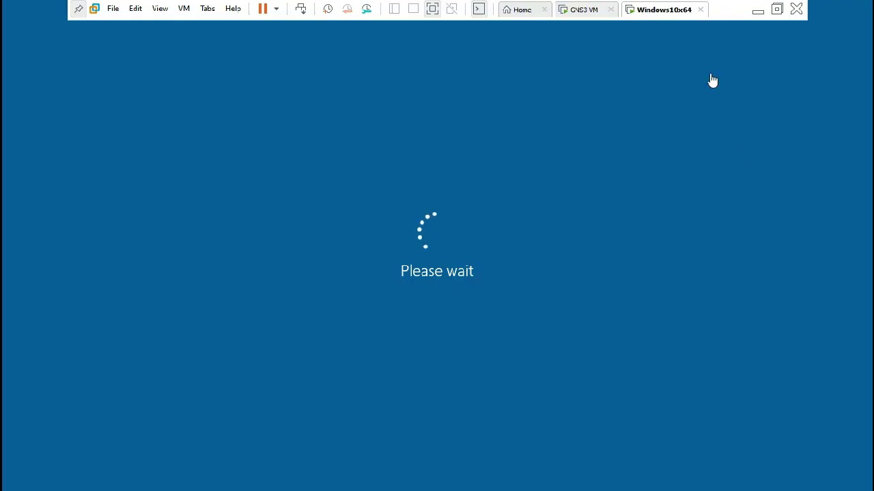
pyautogui.click(758, 12)
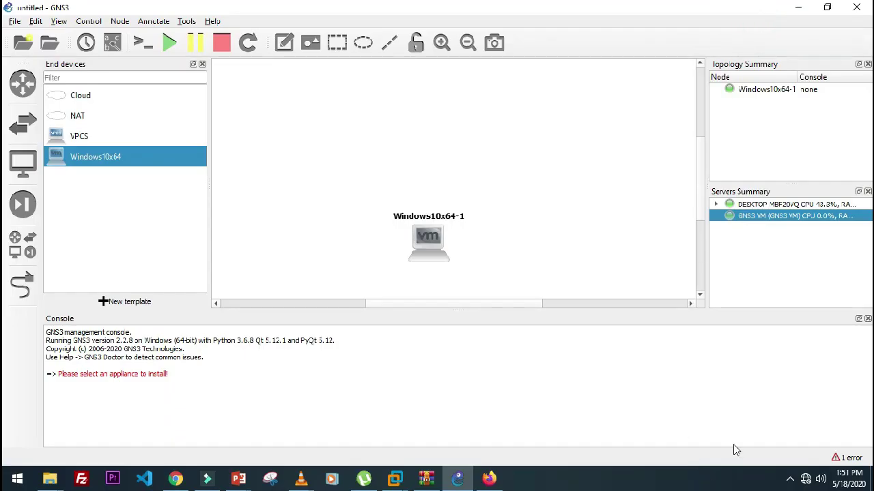
pyautogui.click(789, 480)
pyautogui.click(751, 428)
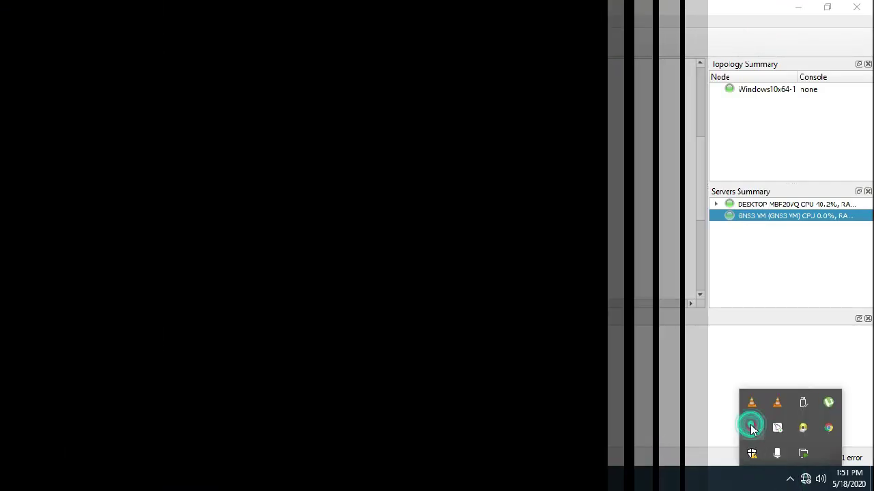